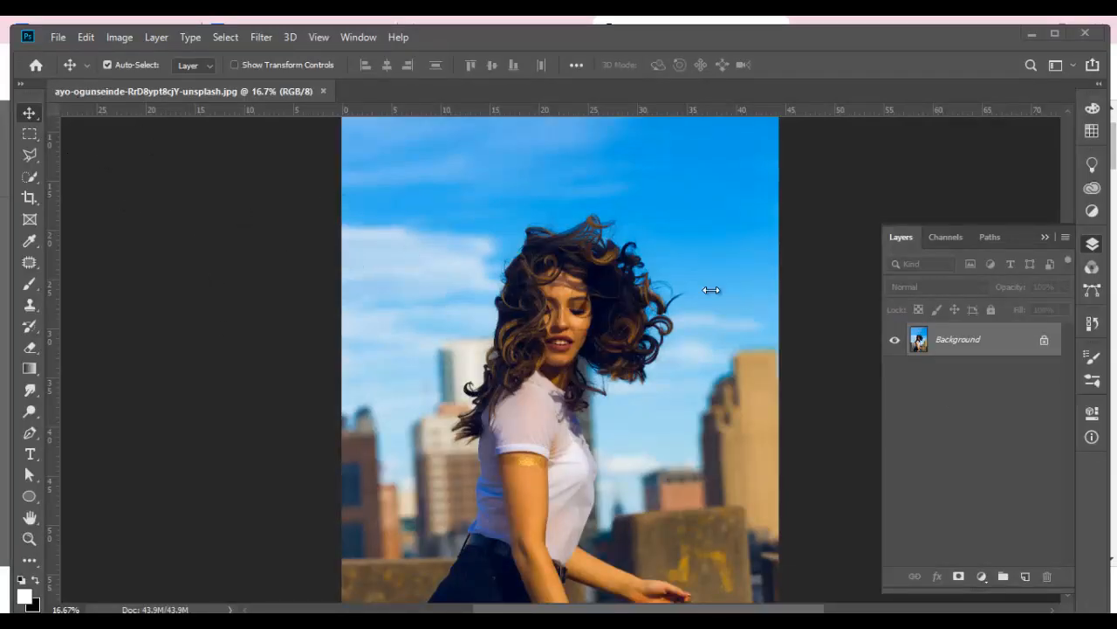
click(1044, 237)
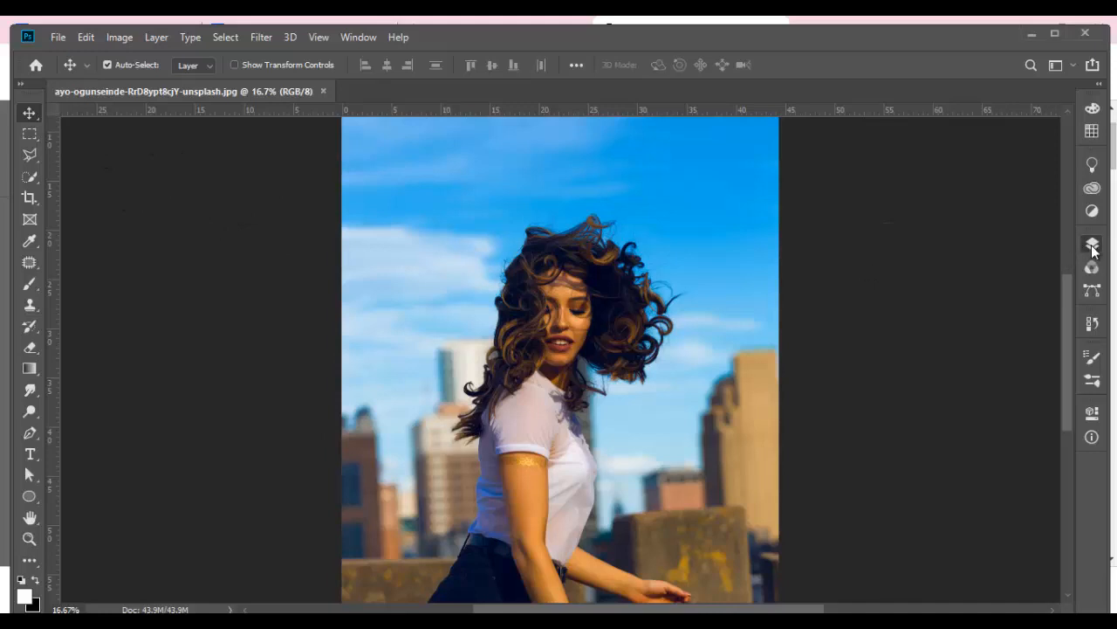
click(1092, 244)
click(1043, 238)
click(1092, 244)
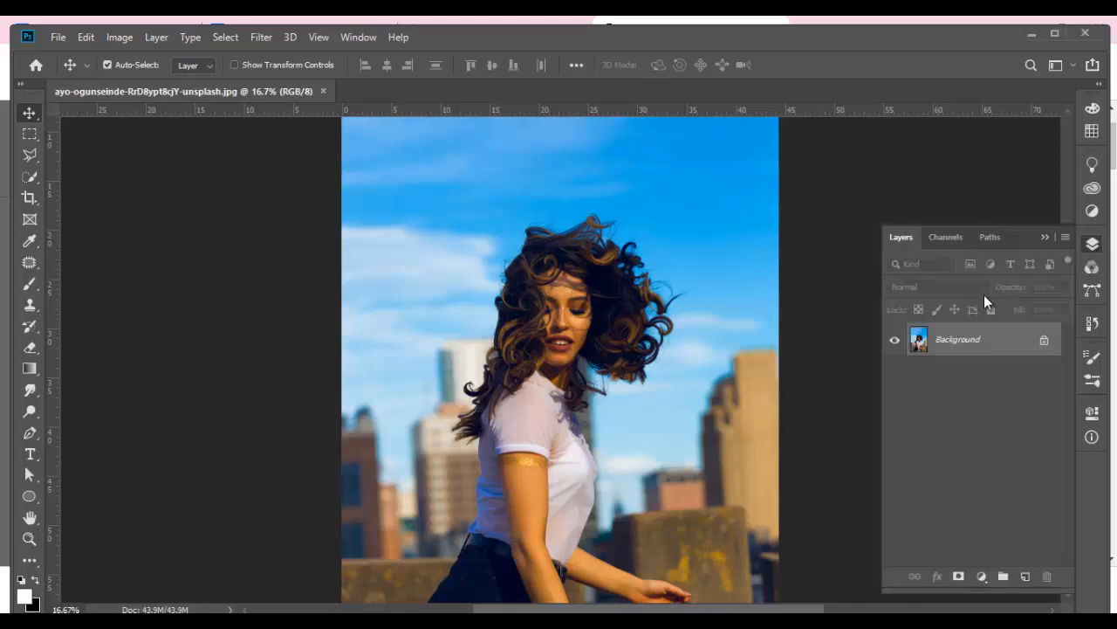
- Examine the available selection methods: Lasso and Quick Selection variants, selection commands, channels and Pen tool variants
click(39, 178)
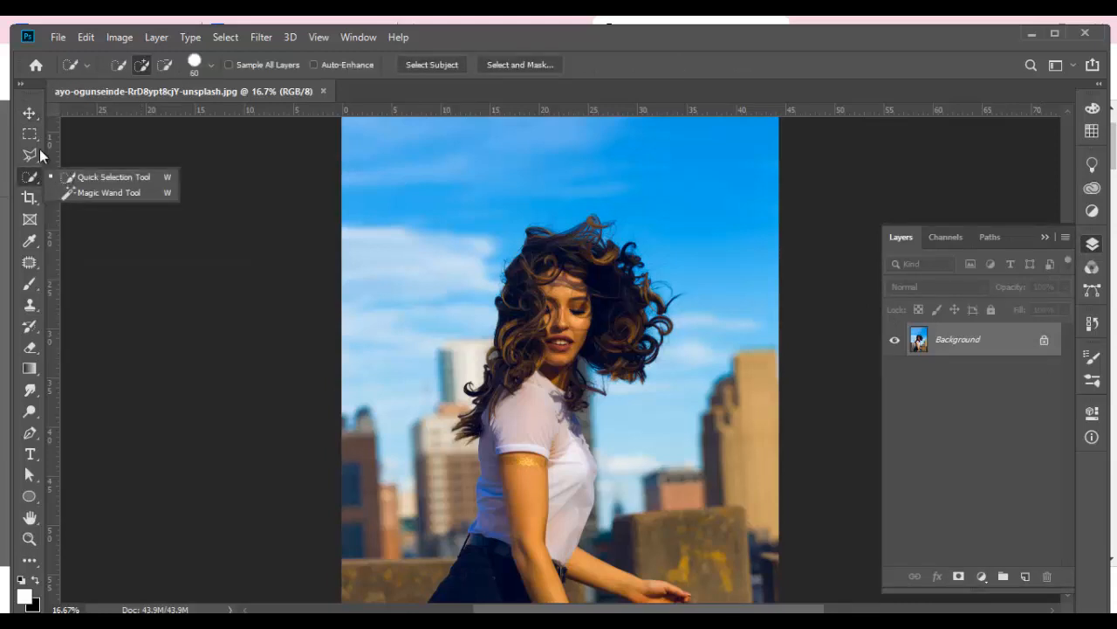
click(29, 114)
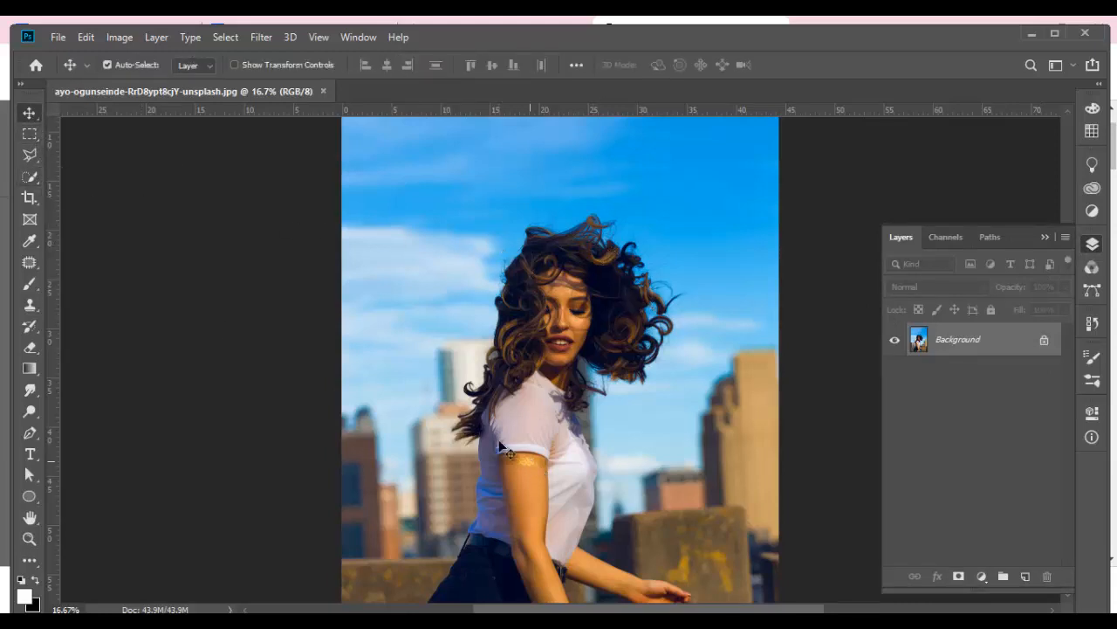
click(30, 154)
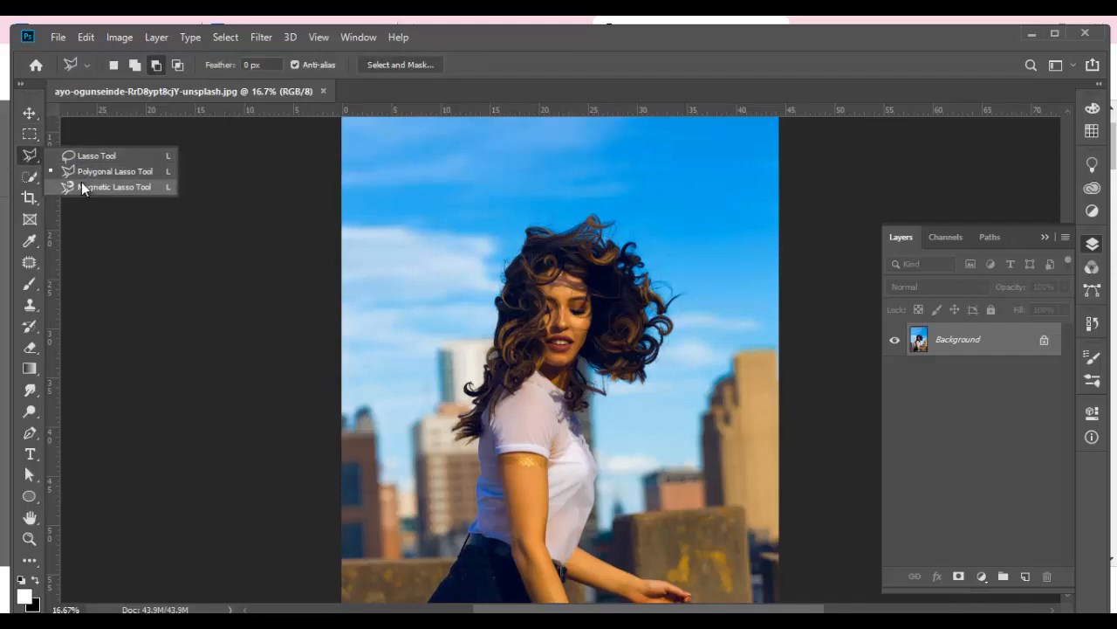
click(28, 115)
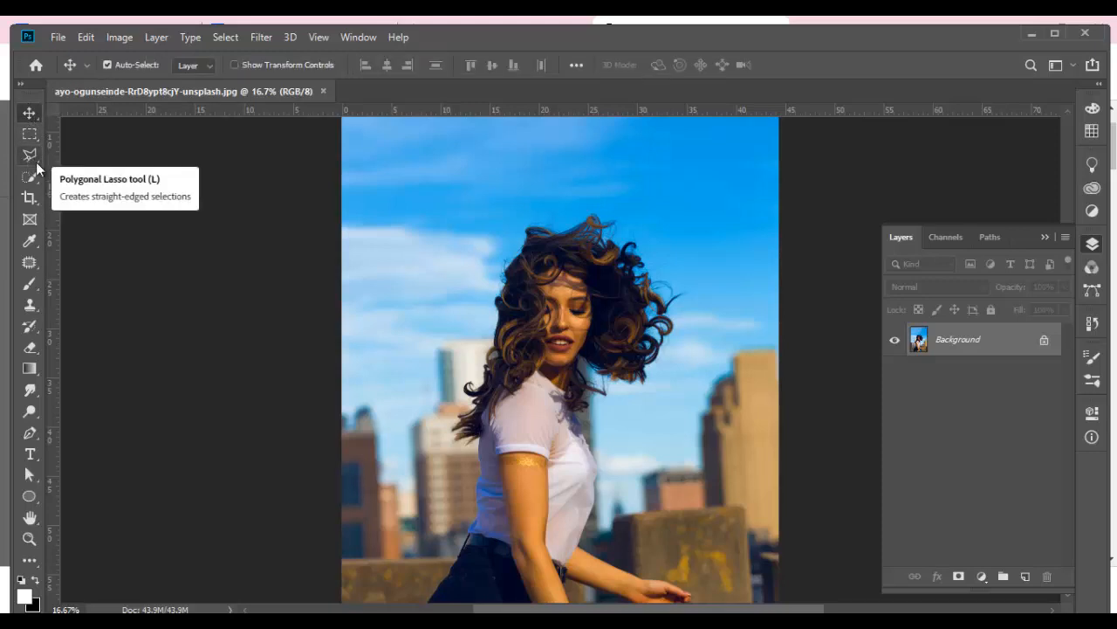
click(35, 179)
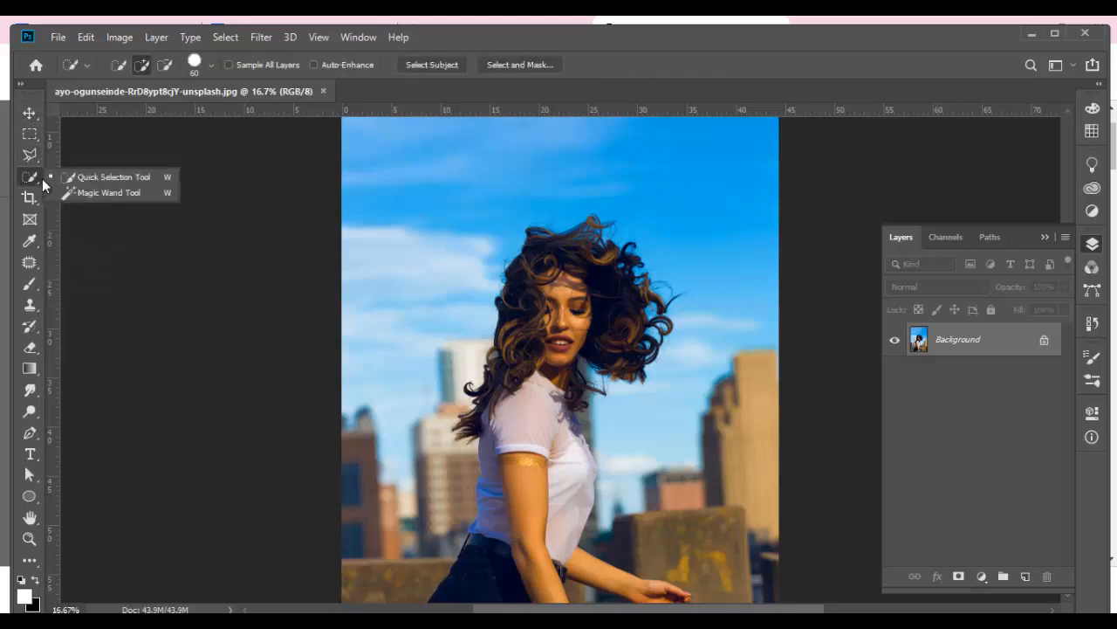
click(108, 182)
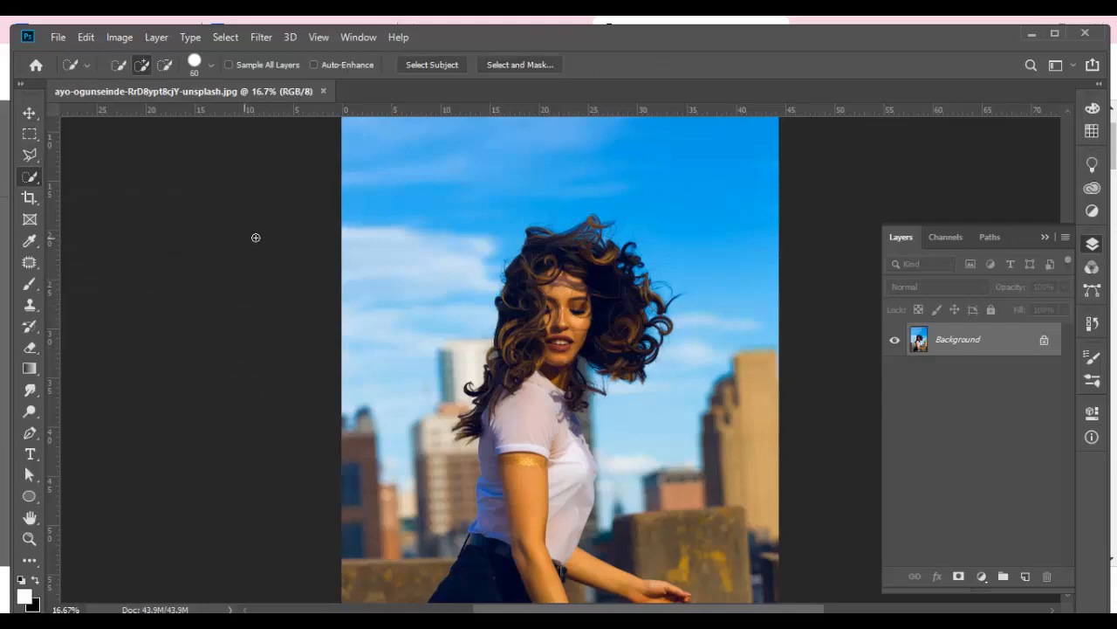
click(123, 70)
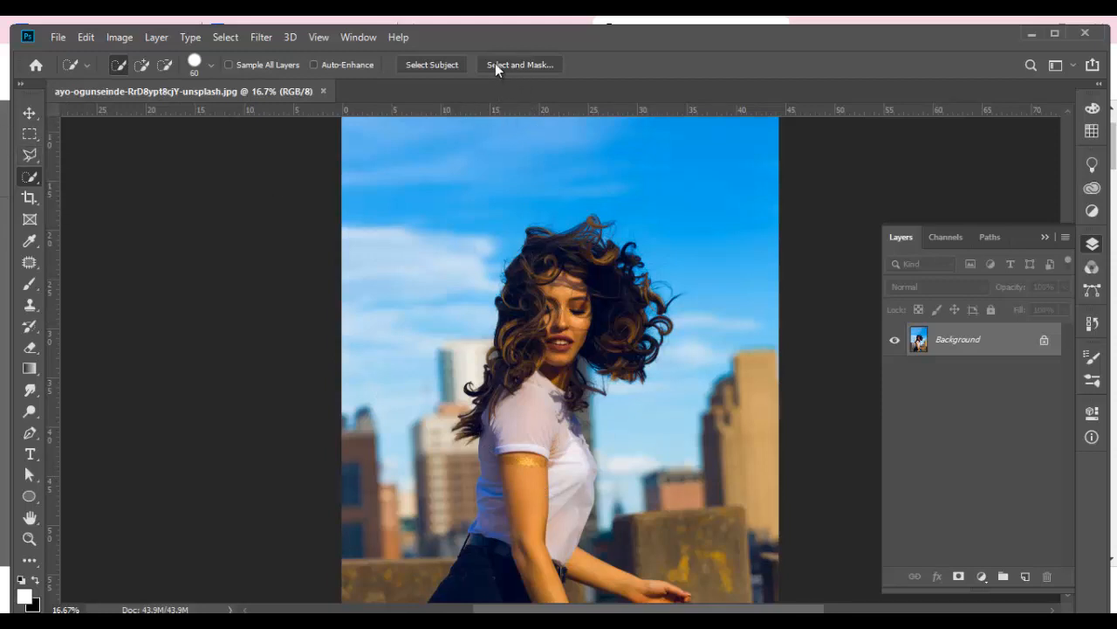
click(1045, 237)
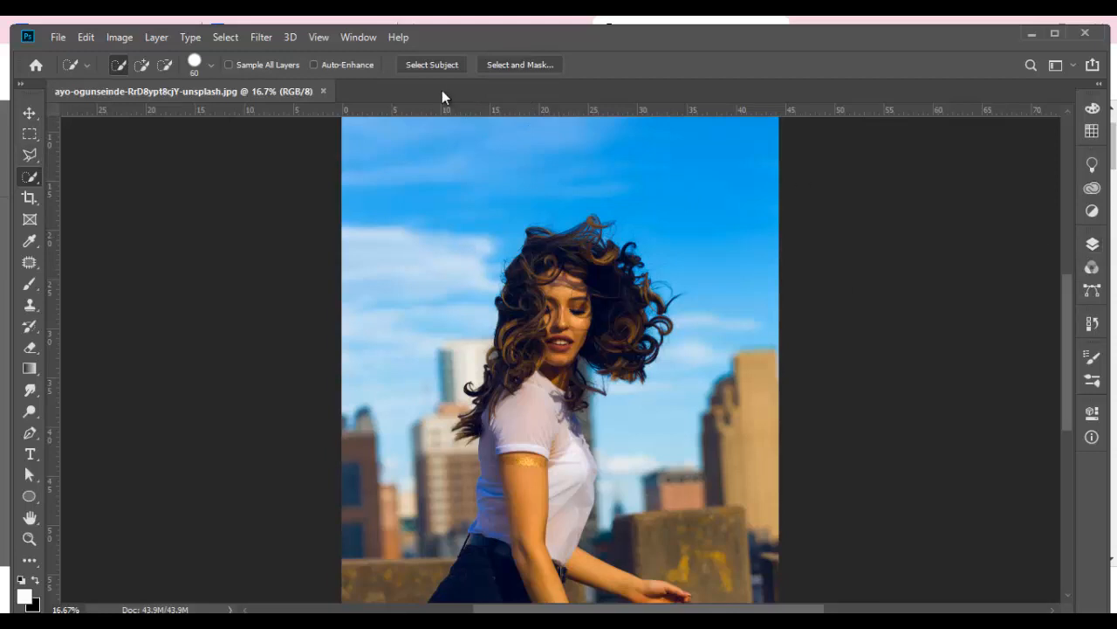
click(220, 40)
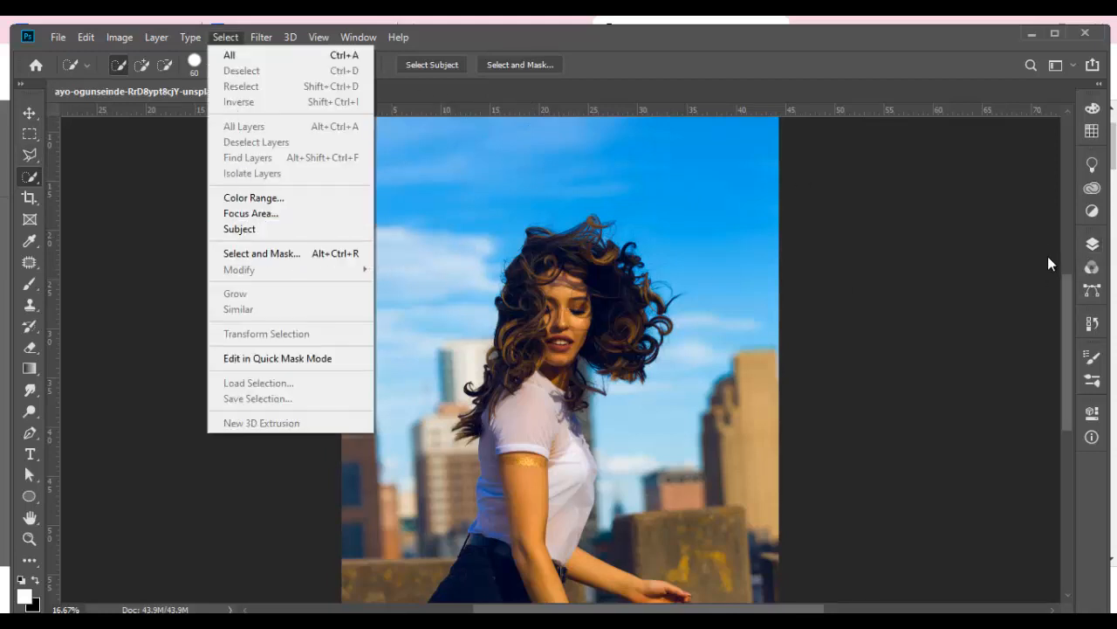
click(1092, 248)
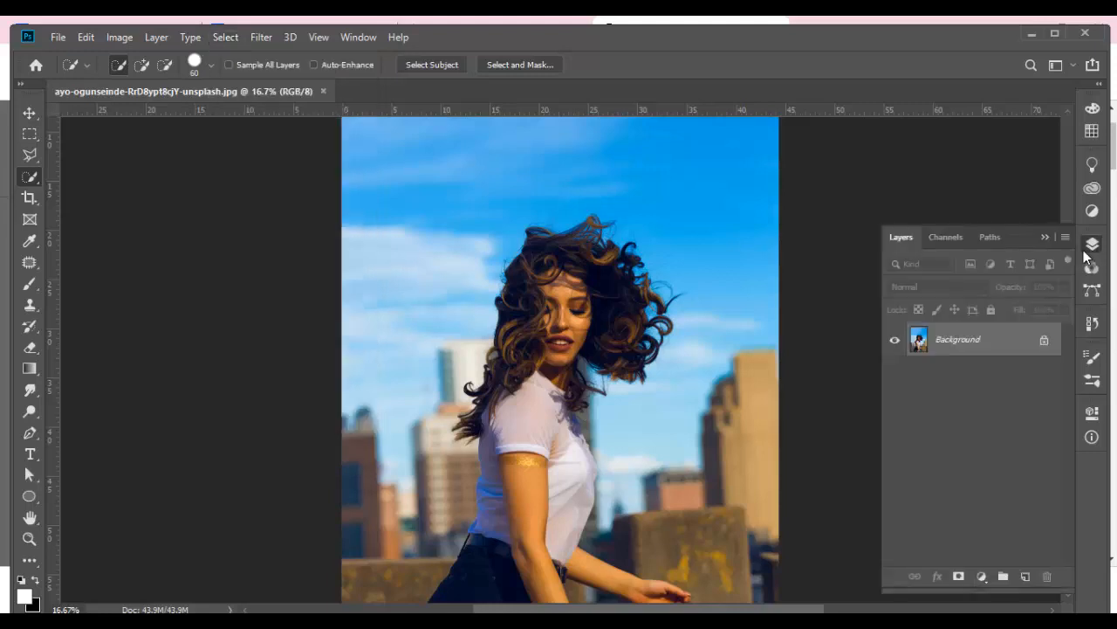
click(946, 239)
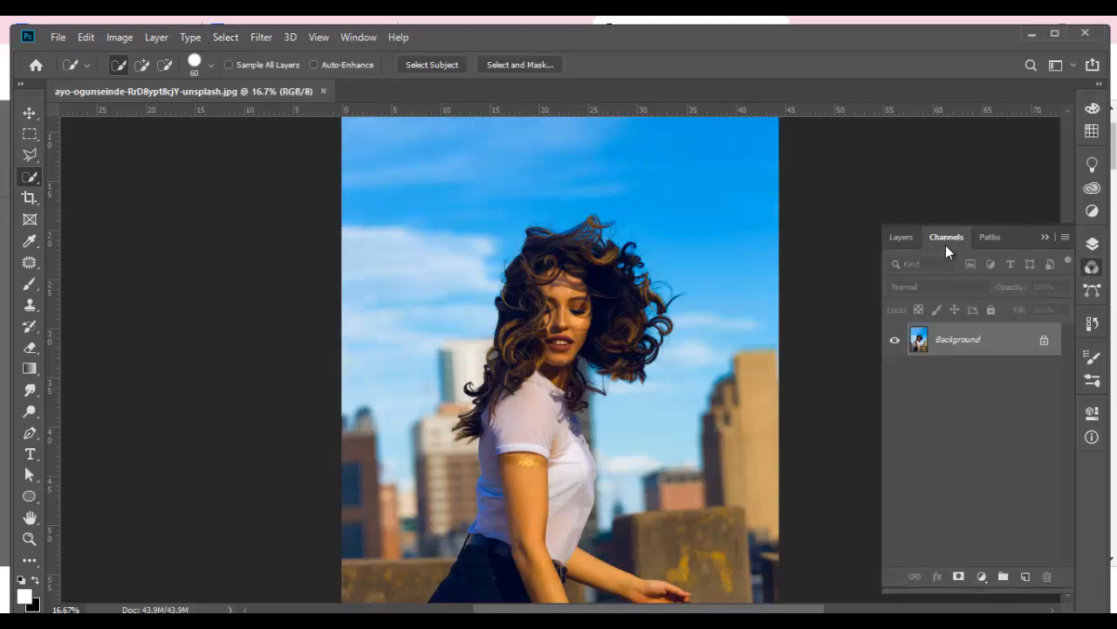
click(900, 242)
click(1044, 236)
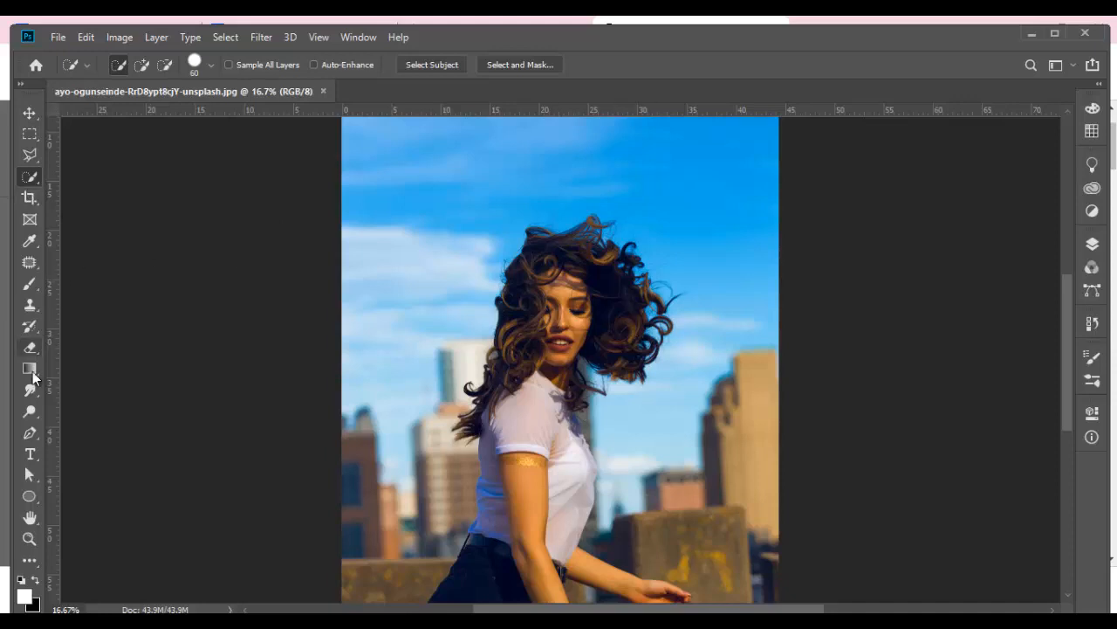
click(31, 434)
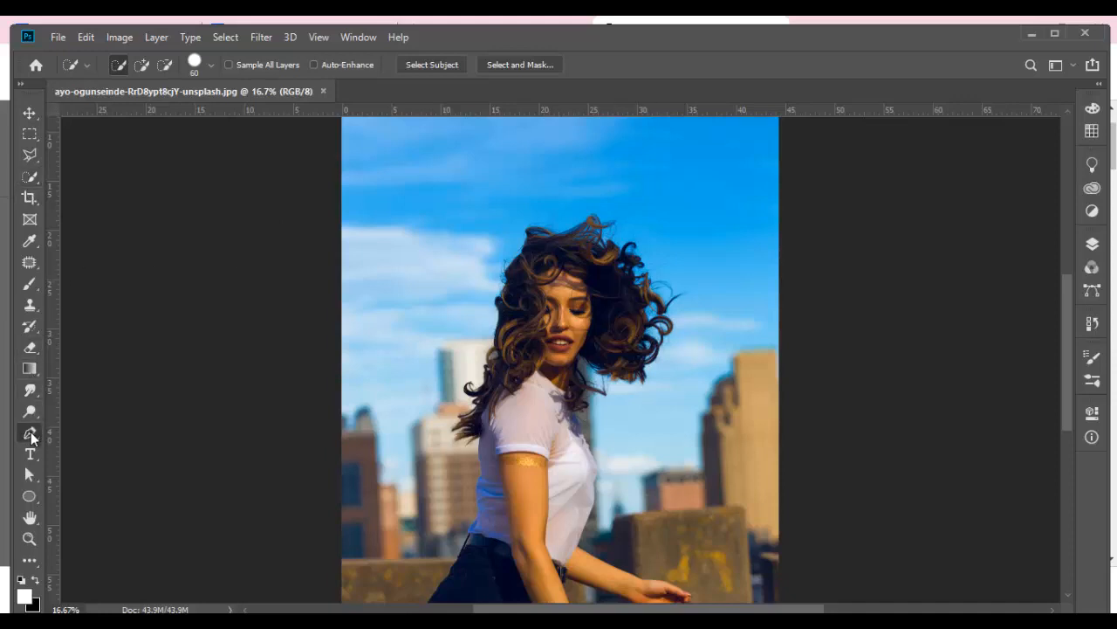
right_click(32, 433)
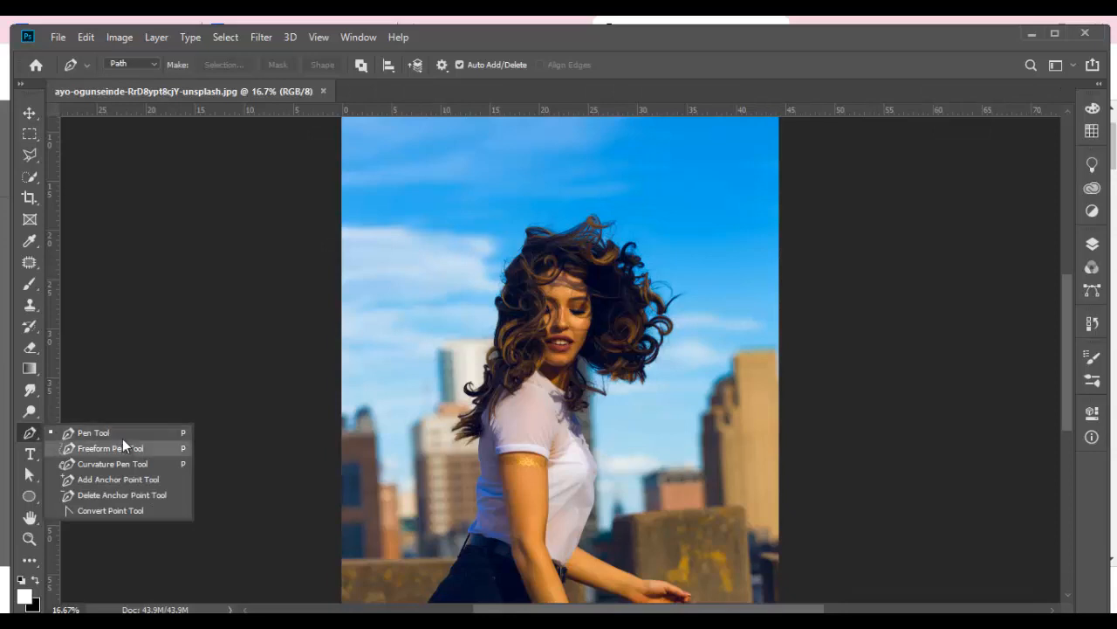
key(Escape)
click(28, 112)
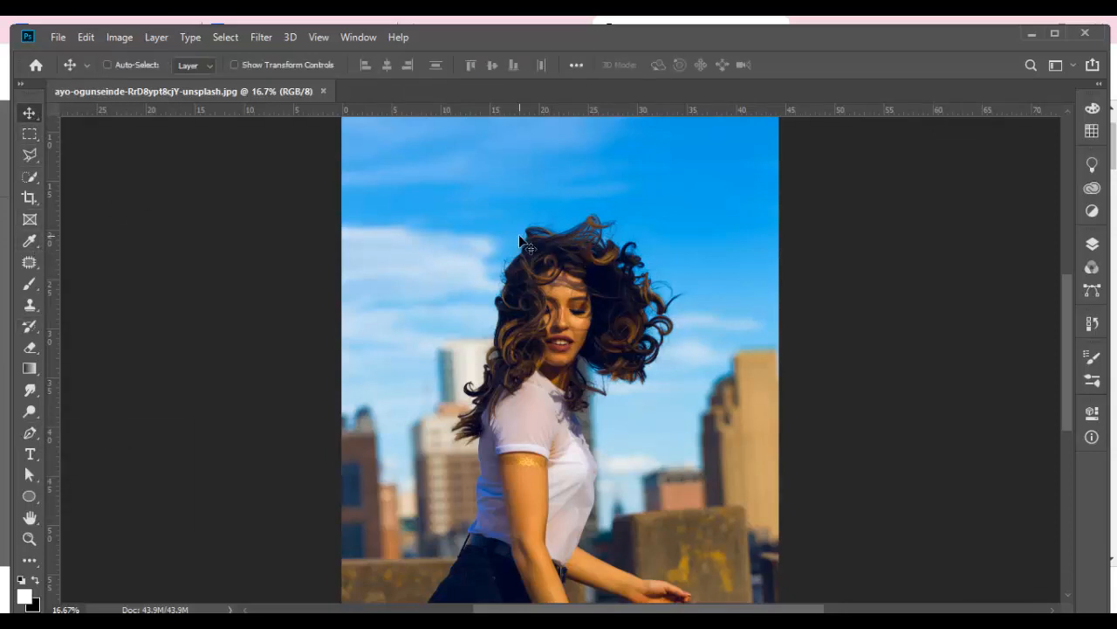
- Select the woman's hair, face and near shirt sleeve with the Quick Selection tool in add mode
key(ctrl+plus)
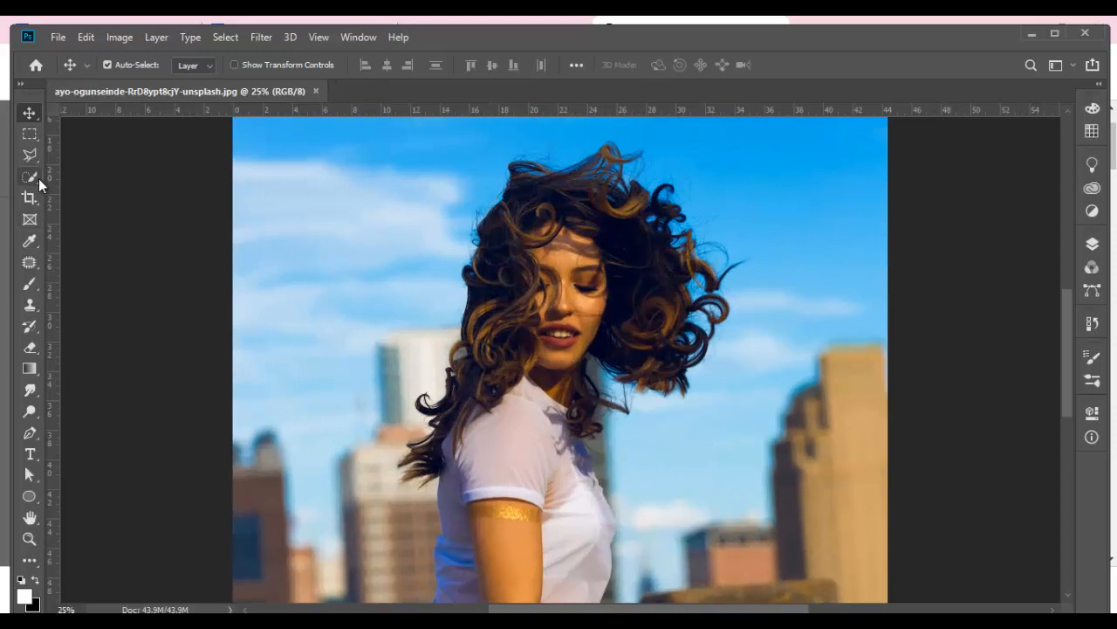
click(35, 174)
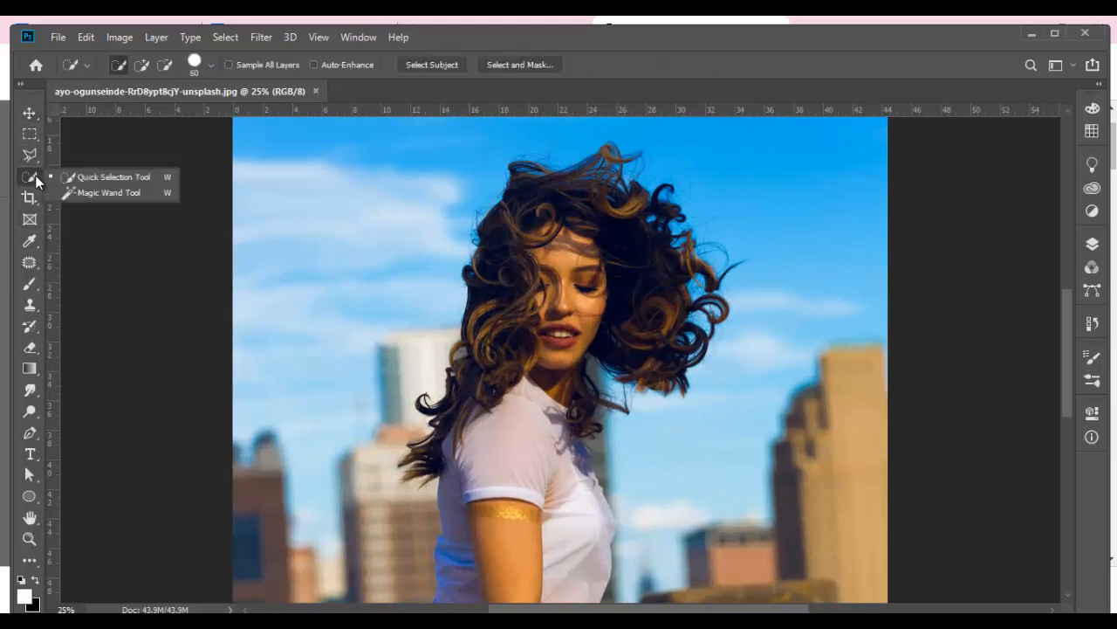
click(86, 179)
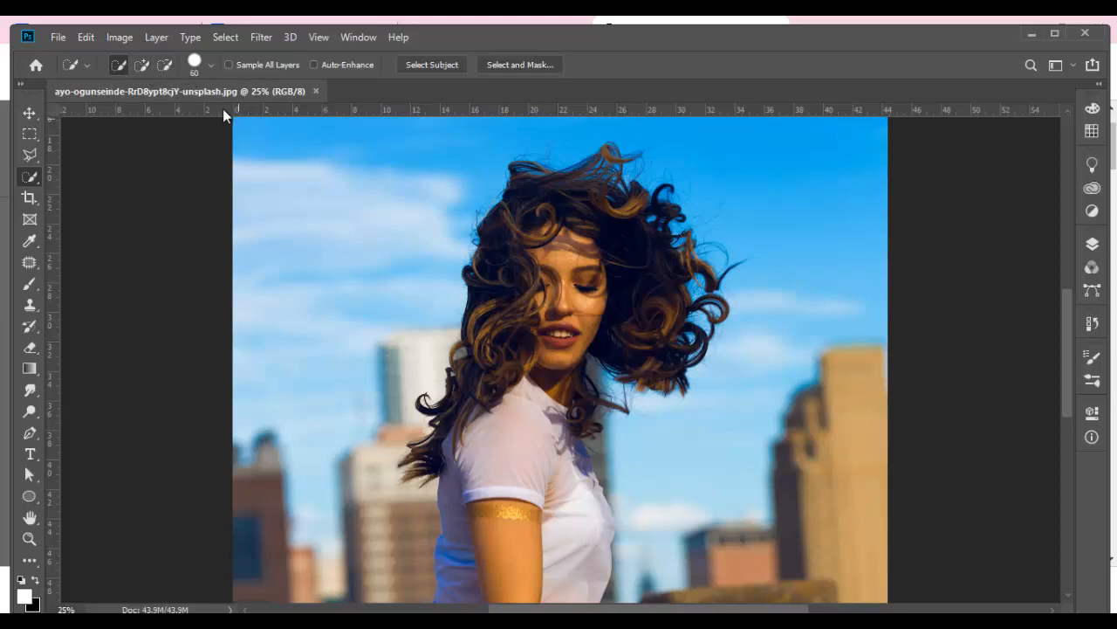
click(142, 66)
mouse_move(536, 254)
mouse_down()
mouse_move(536, 228)
mouse_move(471, 411)
mouse_move(441, 428)
mouse_up()
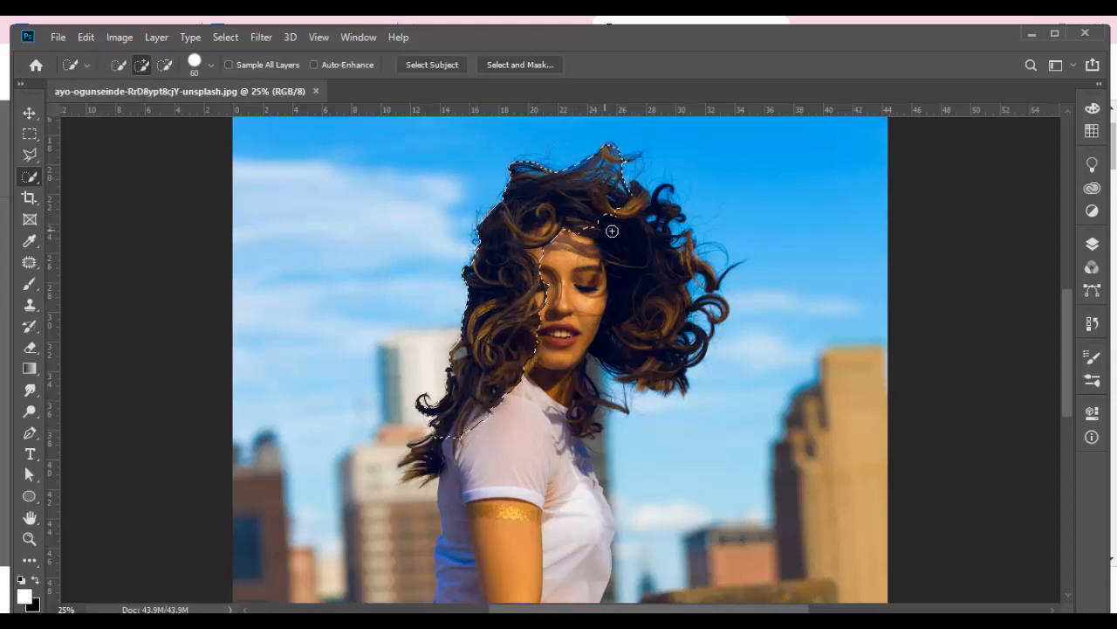
mouse_move(709, 253)
mouse_down()
mouse_move(629, 234)
mouse_move(625, 245)
mouse_move(647, 236)
mouse_move(659, 205)
mouse_move(693, 303)
mouse_move(648, 345)
mouse_move(590, 360)
mouse_move(557, 392)
mouse_move(536, 448)
mouse_up()
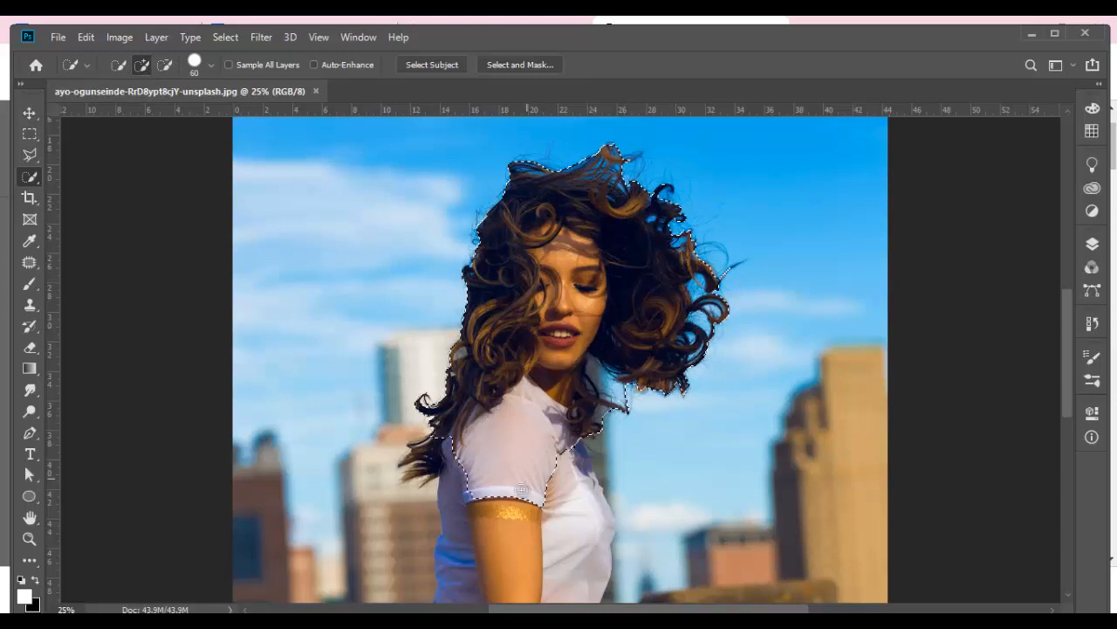
- Subtract the hair and part of the face on the left side of the woman's head from the selection
scroll(524, 393, down, 4)
scroll(507, 236, up, 2)
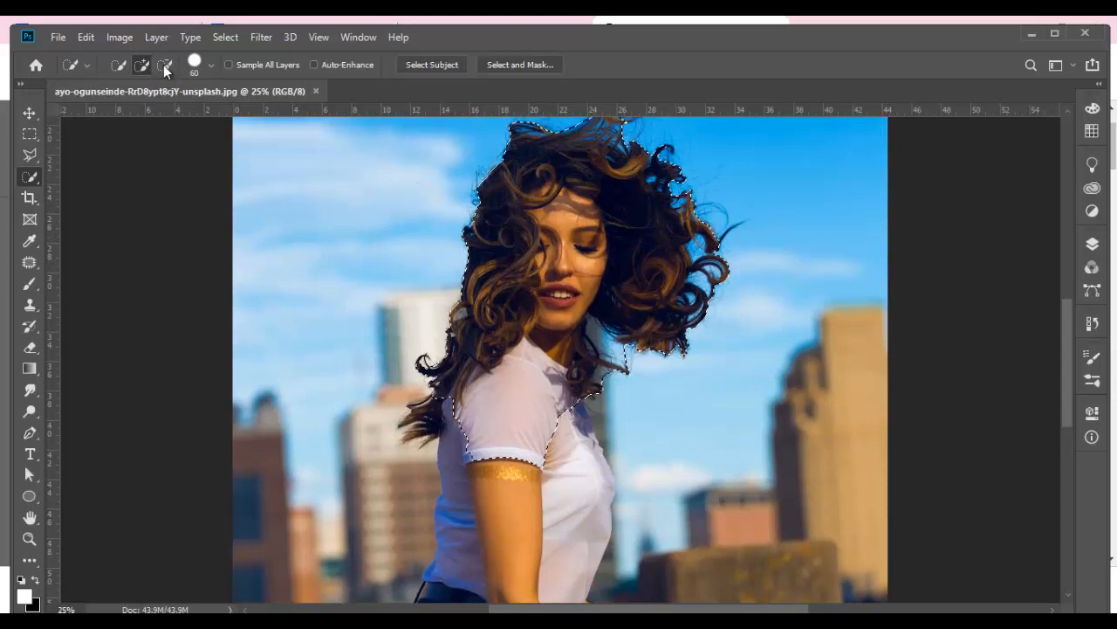
click(165, 64)
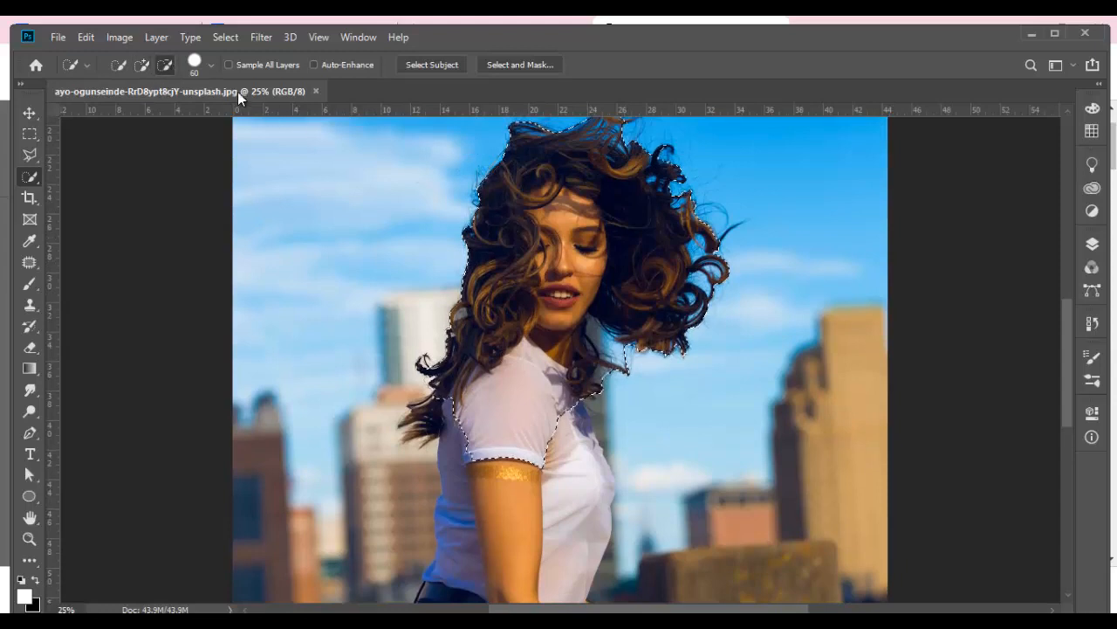
mouse_move(478, 248)
mouse_down()
mouse_move(490, 314)
mouse_move(459, 409)
mouse_up()
mouse_move(541, 176)
mouse_down()
mouse_move(548, 131)
mouse_move(512, 230)
mouse_move(499, 338)
mouse_move(515, 221)
mouse_move(542, 175)
mouse_move(567, 224)
mouse_move(524, 316)
mouse_move(492, 278)
mouse_up()
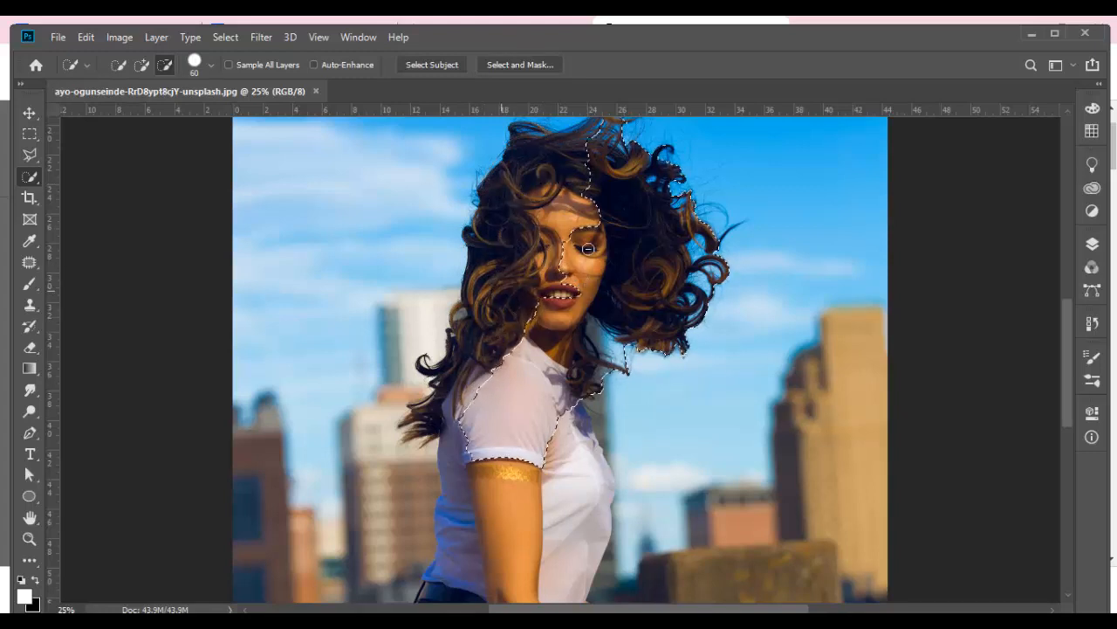
- Add the hair on the left side of the head to the selection again, including the lowest curls behind the shoulder
click(141, 64)
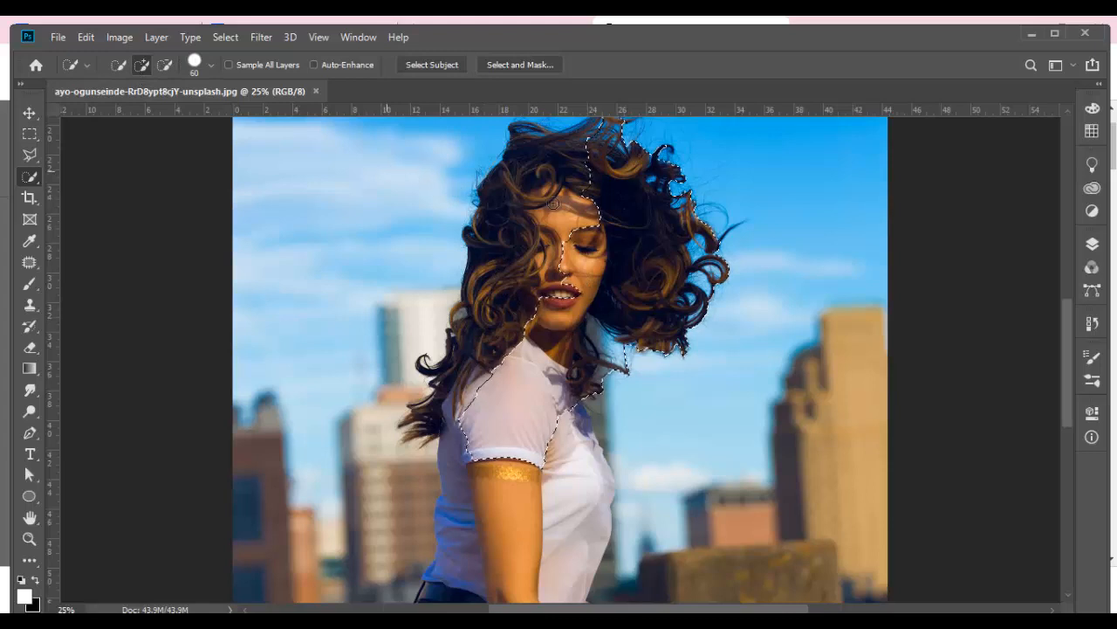
scroll(568, 214, up, 3)
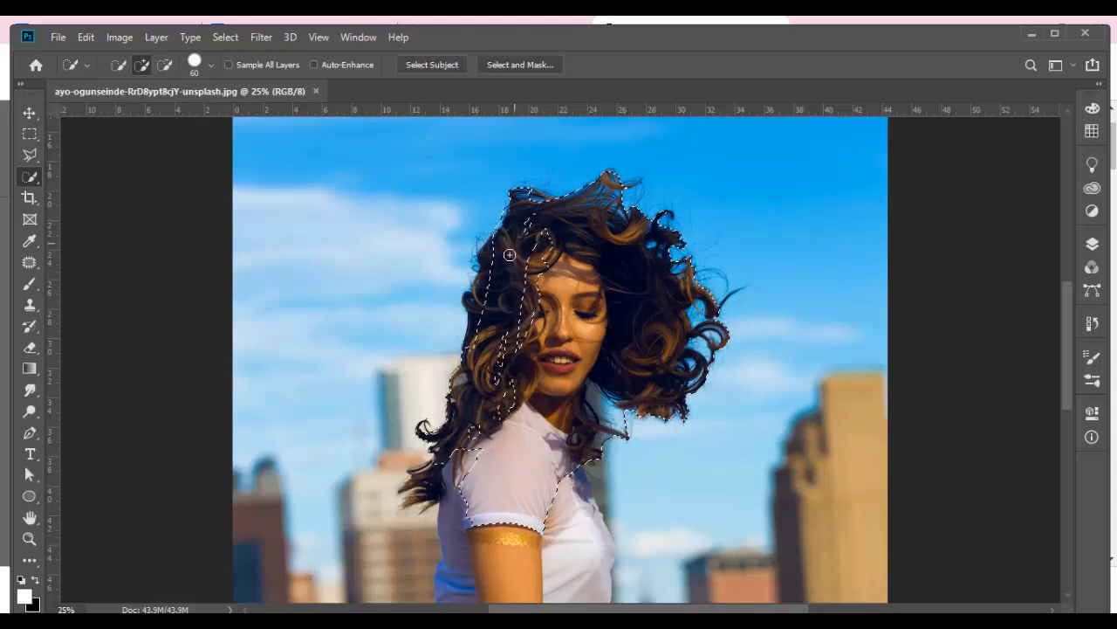
key(bracketright)
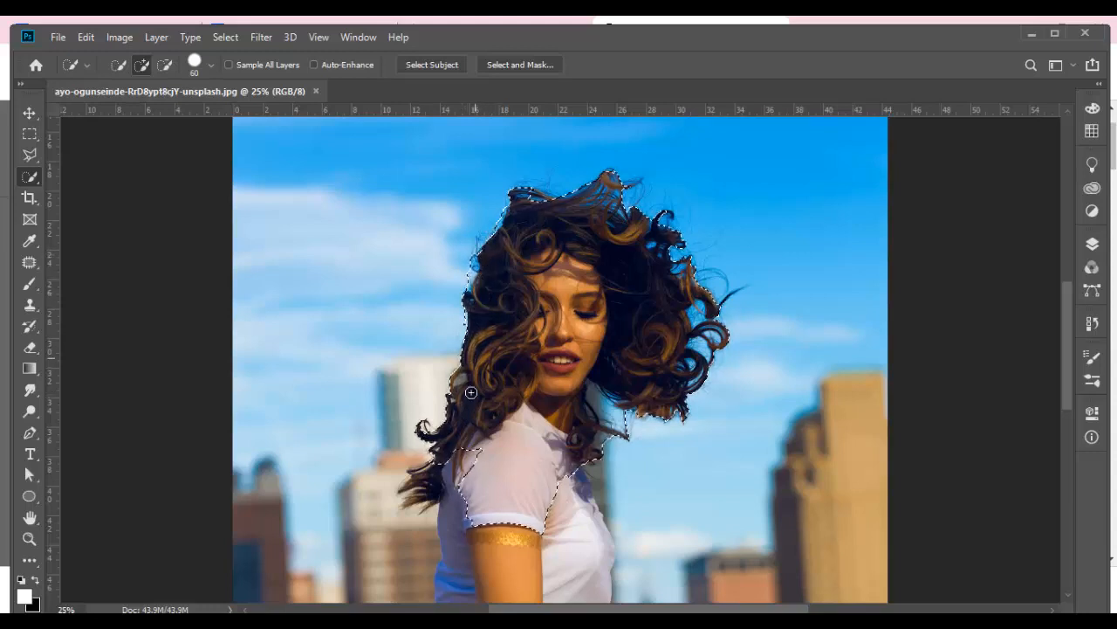
mouse_move(470, 392)
mouse_down()
mouse_move(462, 445)
mouse_move(425, 521)
mouse_up()
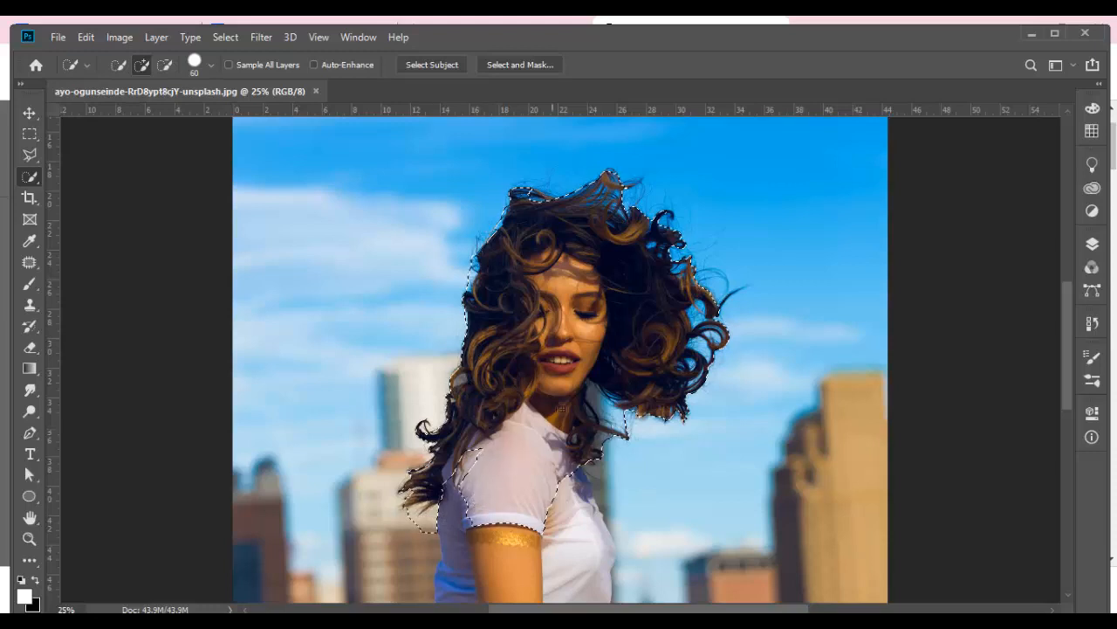
- Extend the selection over the shirt, arms, shorts and legs, and over the outstretched hand with a brush size of 45
drag(547, 425, 551, 203)
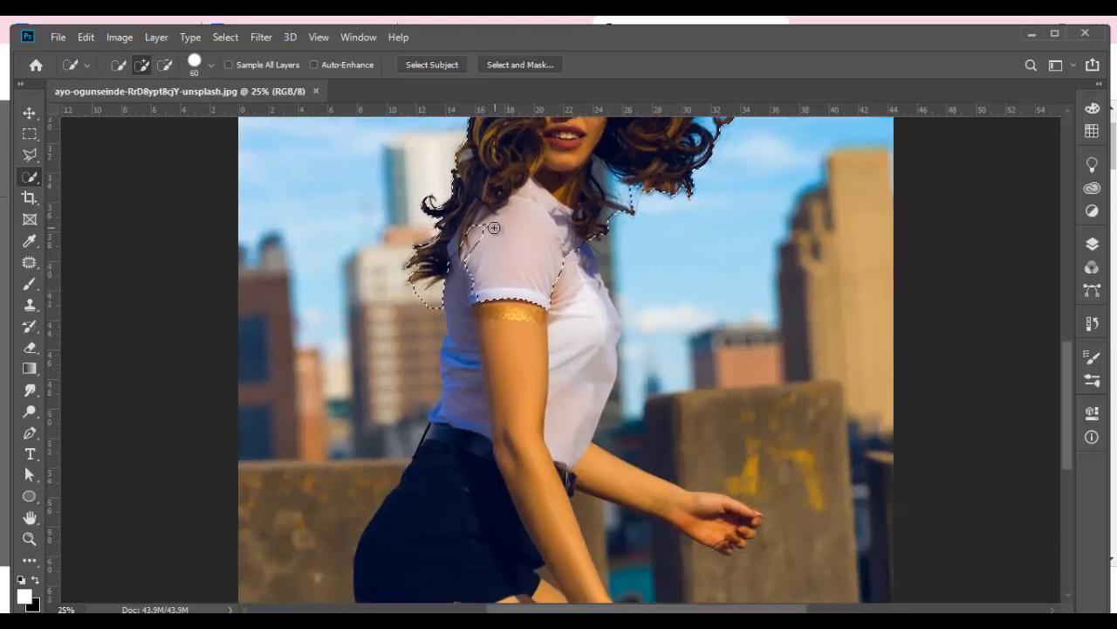
mouse_move(492, 231)
mouse_down()
mouse_move(461, 367)
mouse_move(402, 515)
mouse_up()
mouse_move(560, 371)
mouse_down()
mouse_move(575, 279)
mouse_move(573, 398)
mouse_move(553, 380)
mouse_up()
drag(483, 225, 463, 267)
scroll(545, 323, down, 5)
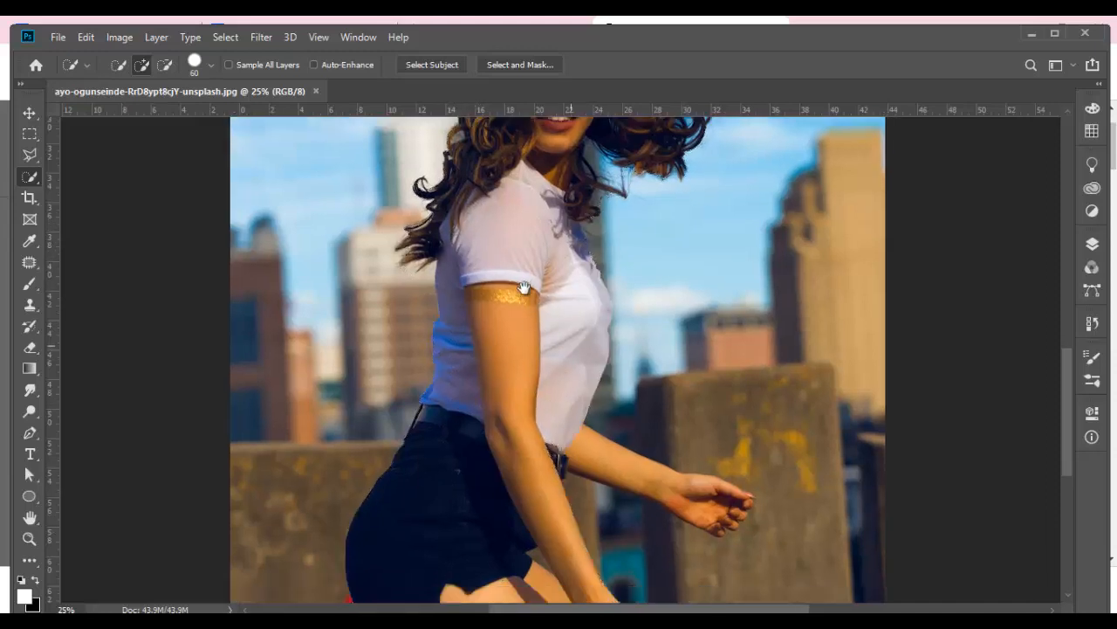
scroll(533, 328, right, 2)
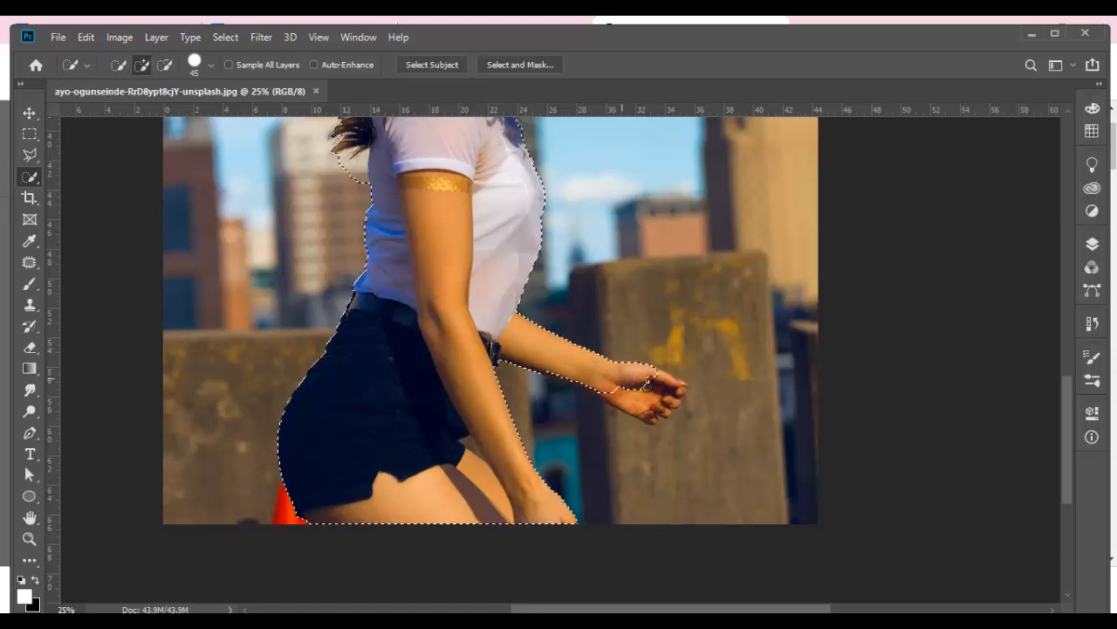
drag(668, 403, 648, 422)
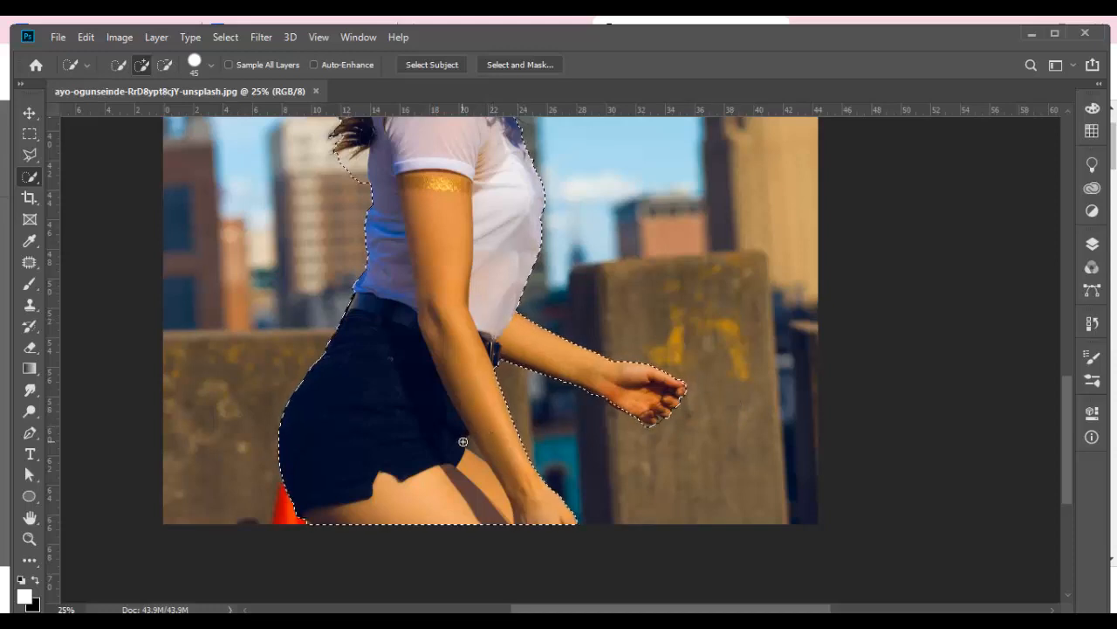
- Subtract the small background gap between the shorts, the thigh and the near forearm from the selection
click(165, 67)
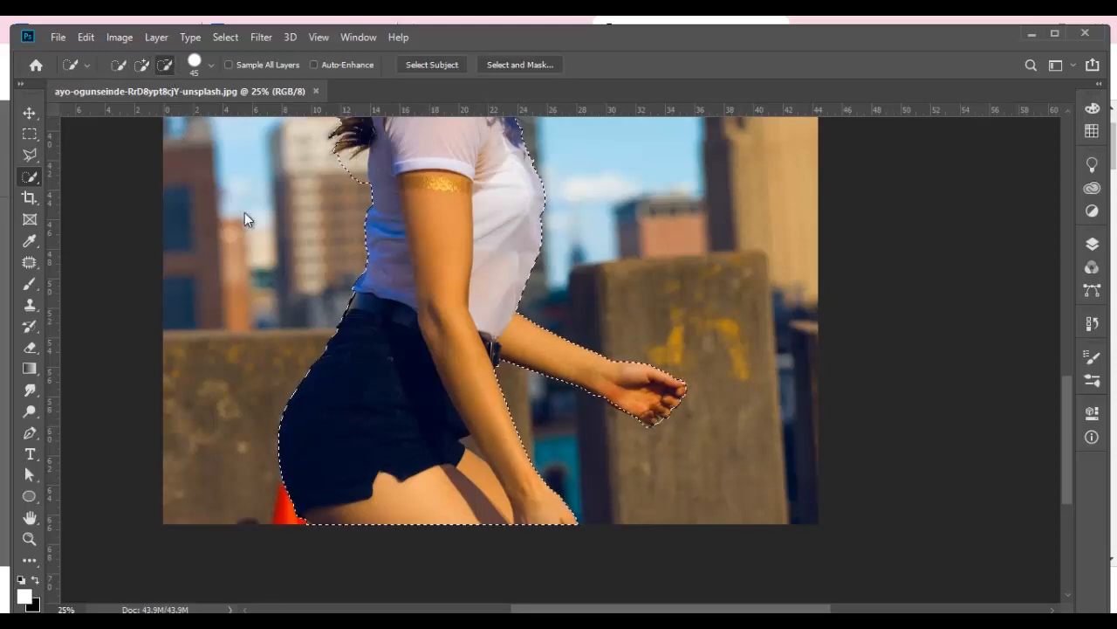
click(466, 439)
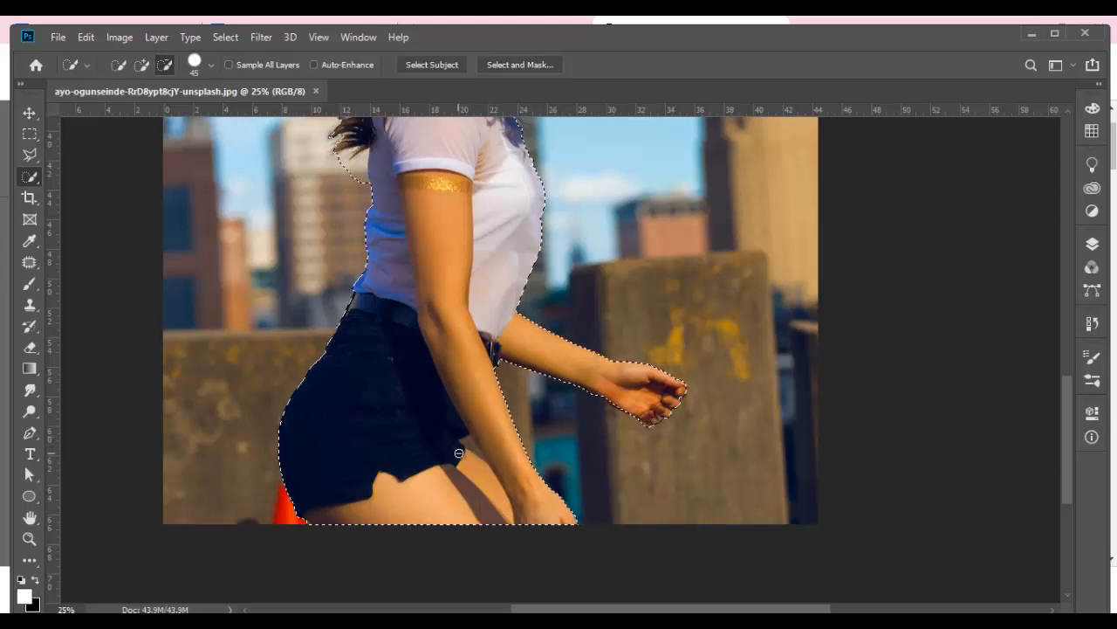
click(141, 64)
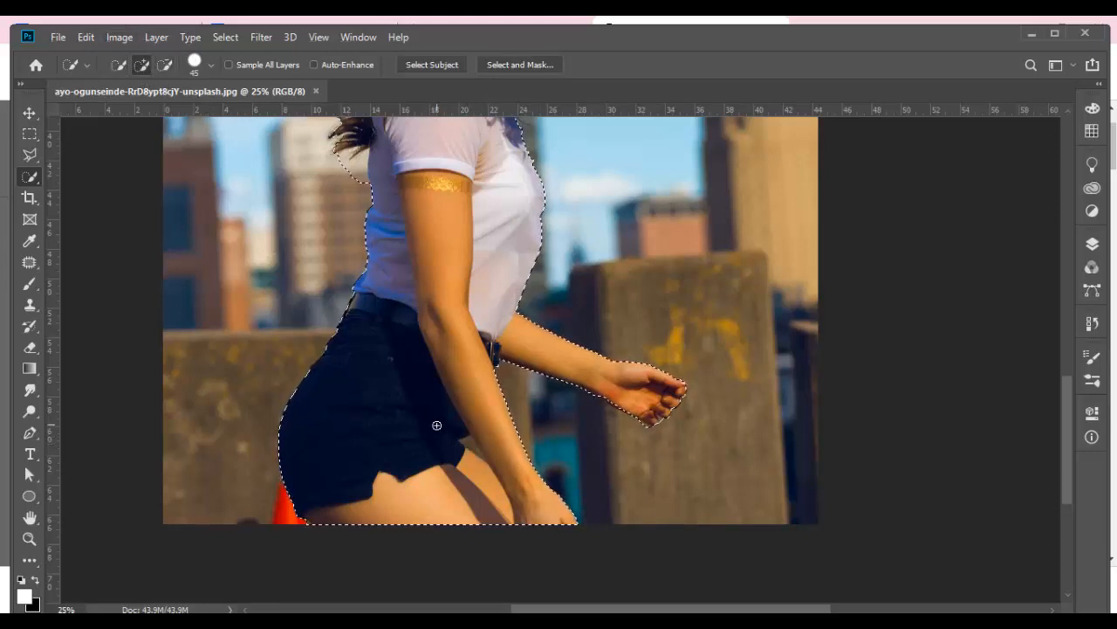
key(alt)
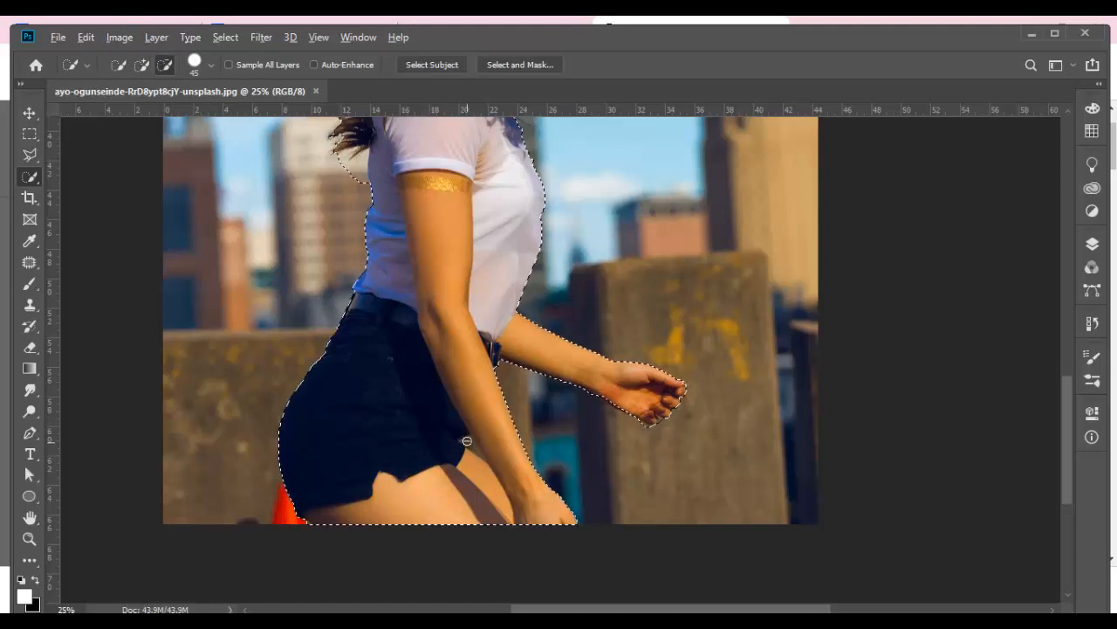
drag(468, 445, 521, 505)
key(ctrl+z)
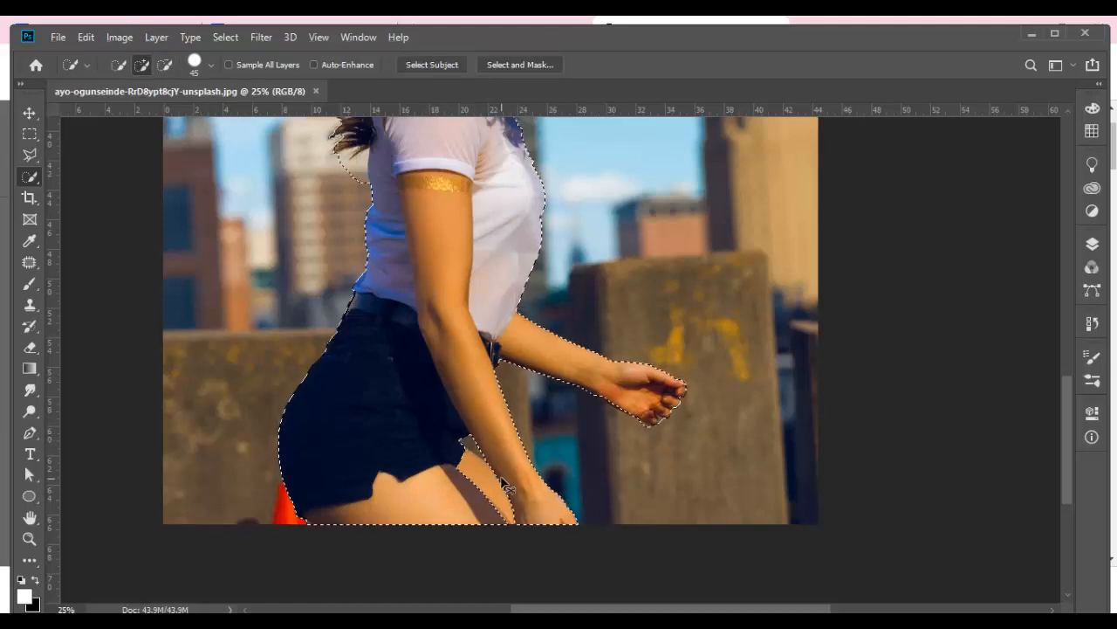
alt+click(470, 444)
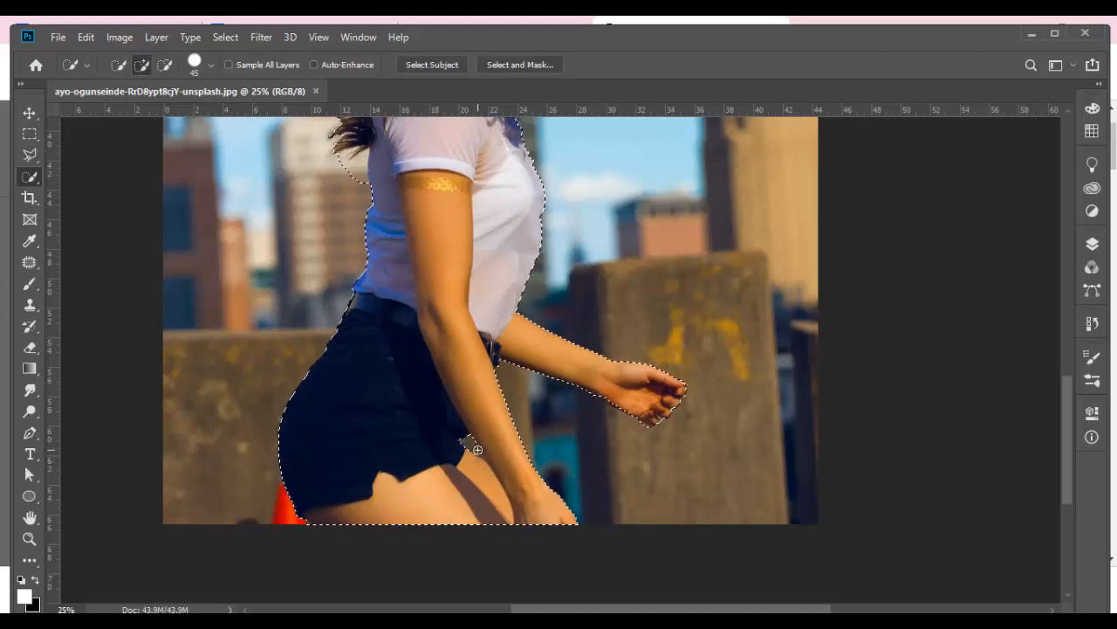
alt+click(476, 451)
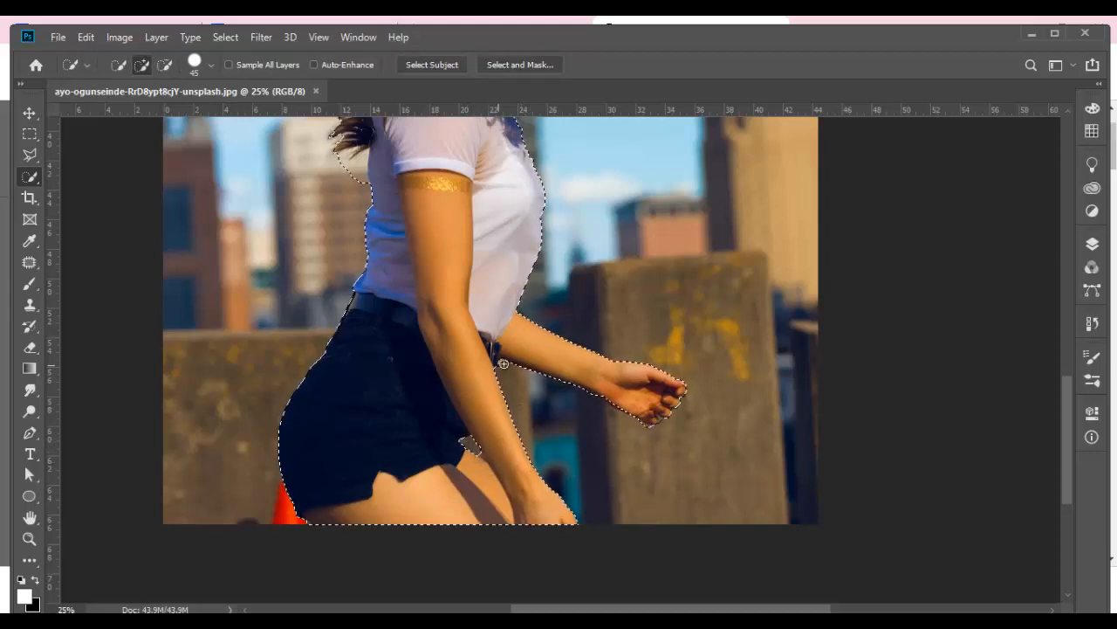
- Subtract the background below the curls behind the shoulder and the patch beside the neck from the selection
scroll(419, 402, up, 6)
scroll(325, 330, up, 3)
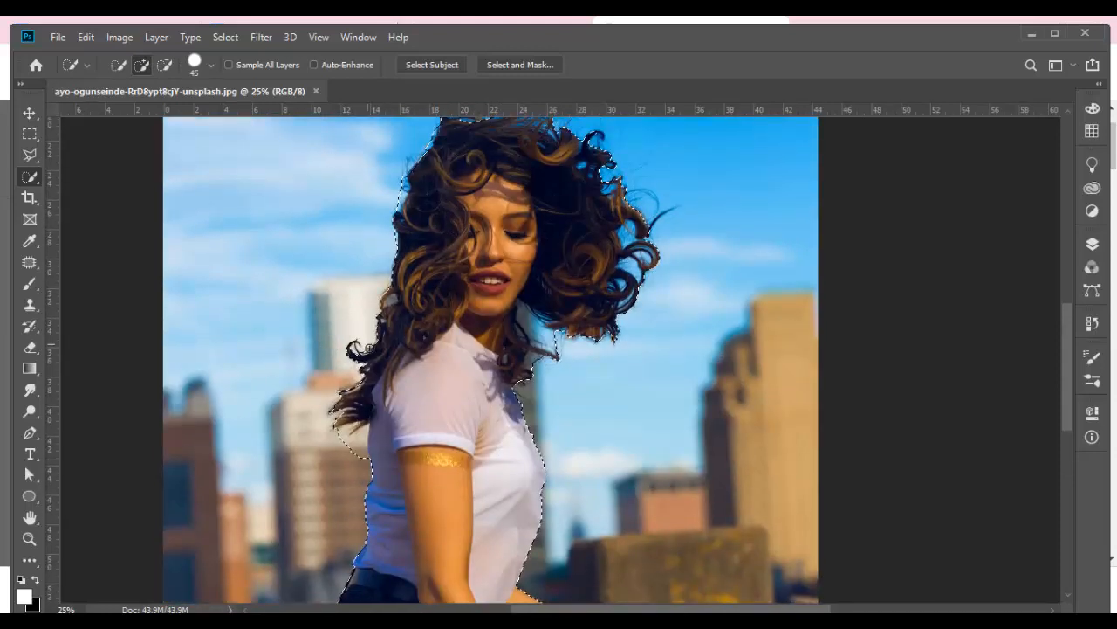
click(165, 65)
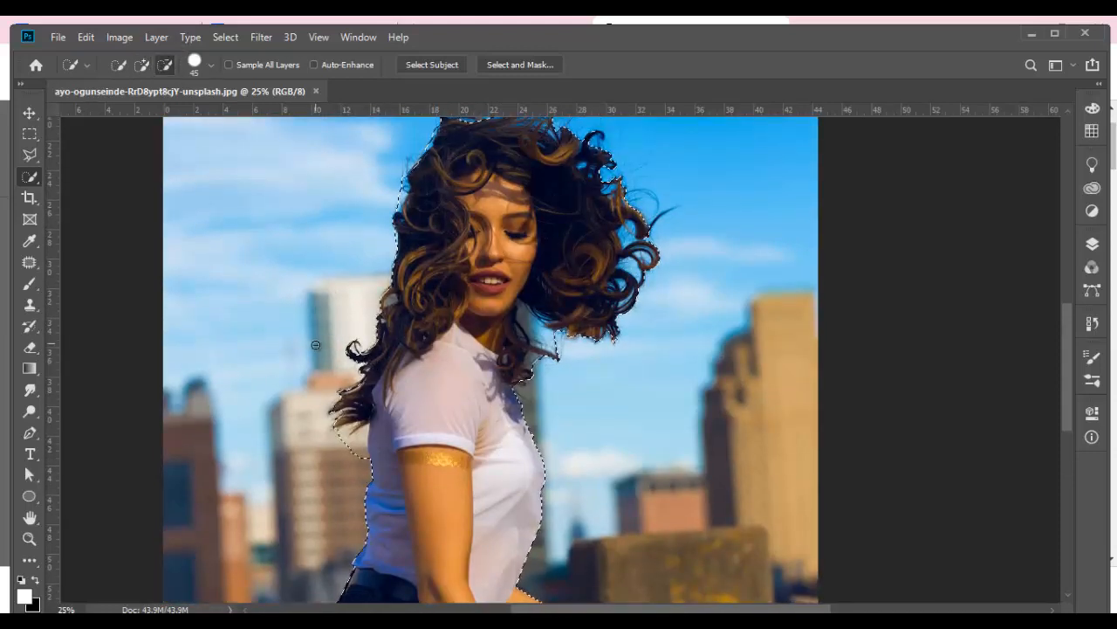
key(alt)
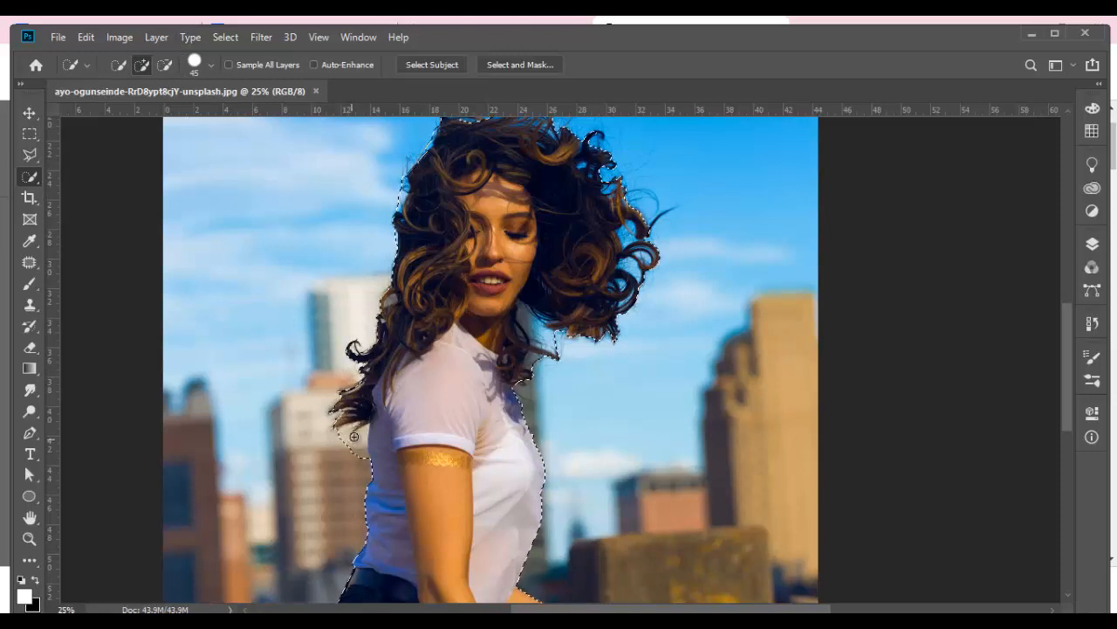
click(165, 66)
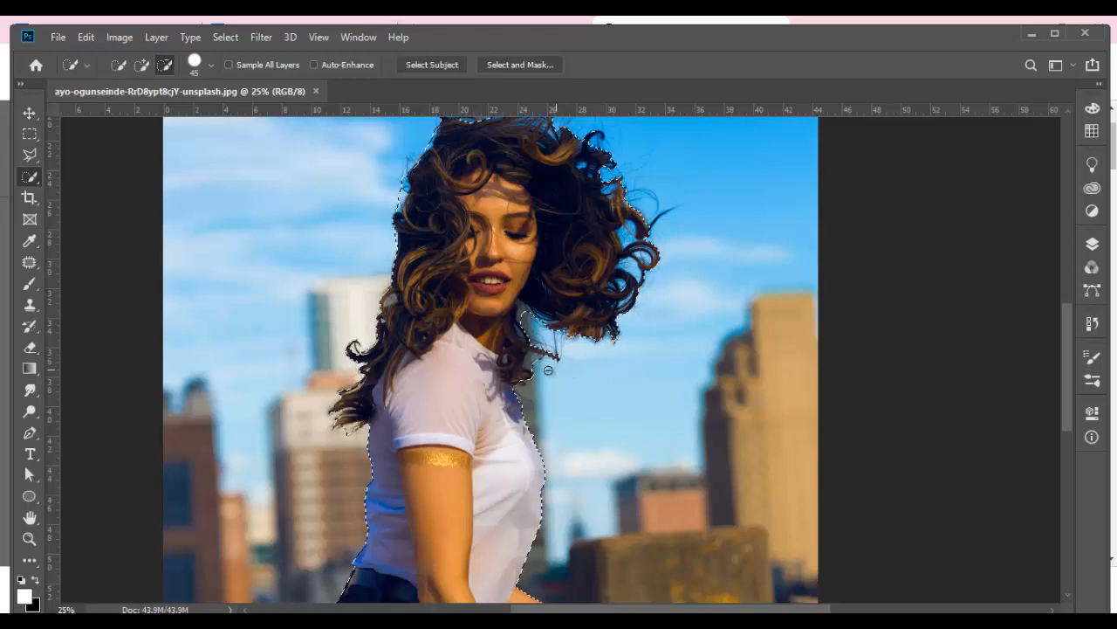
- With a brush size of 35, subtract the sky gap among the outer curls and brush along the top hair edge in add mode
drag(600, 249, 530, 315)
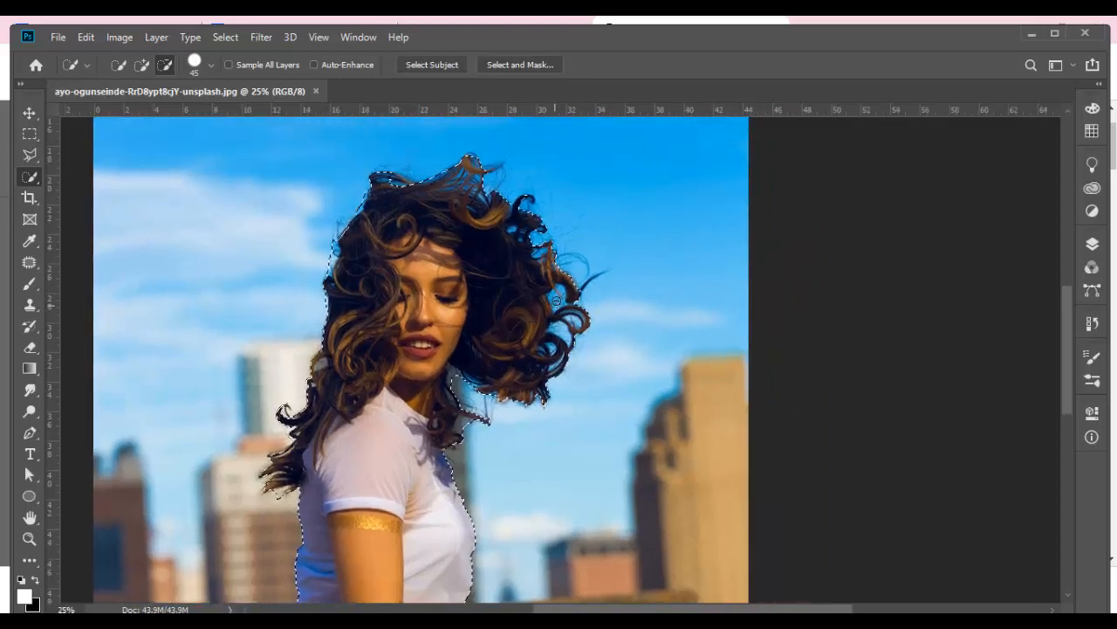
key(bracketleft)
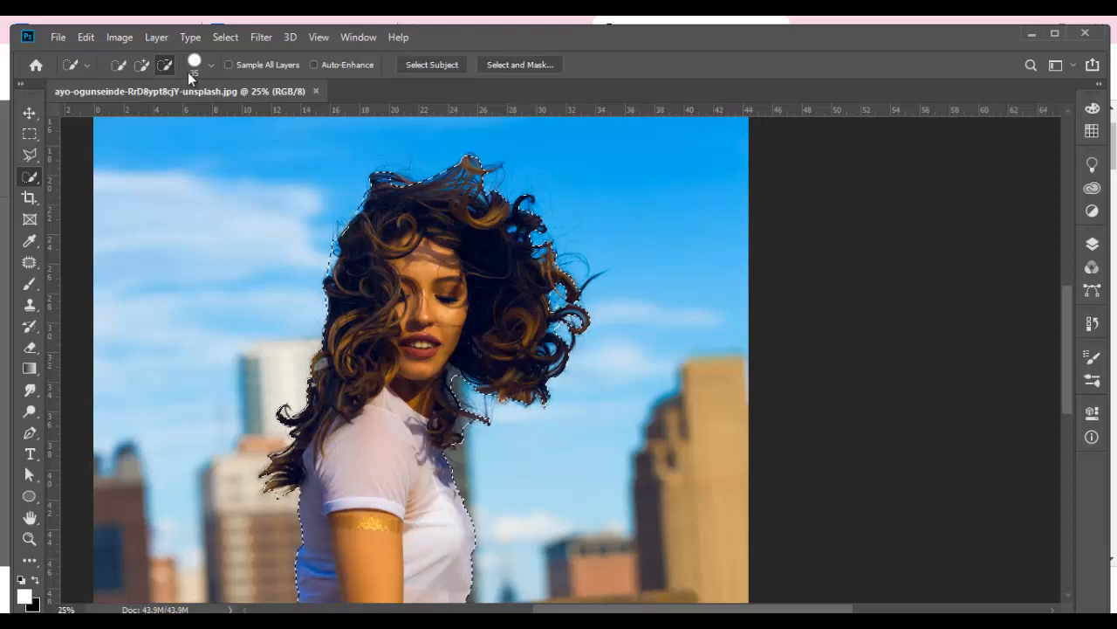
click(143, 66)
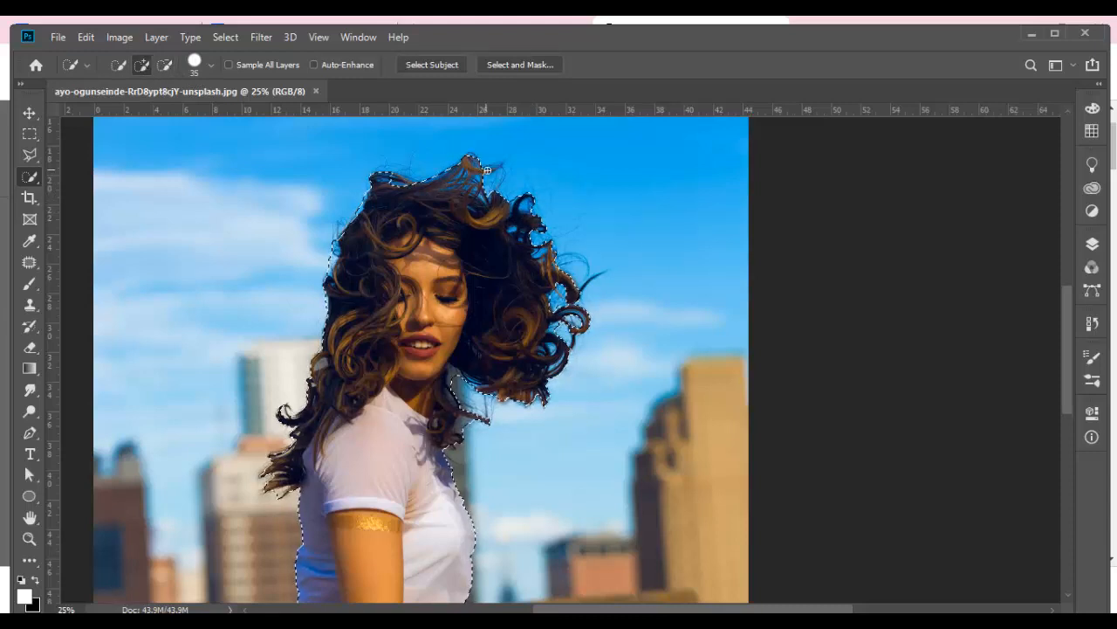
drag(494, 169, 454, 179)
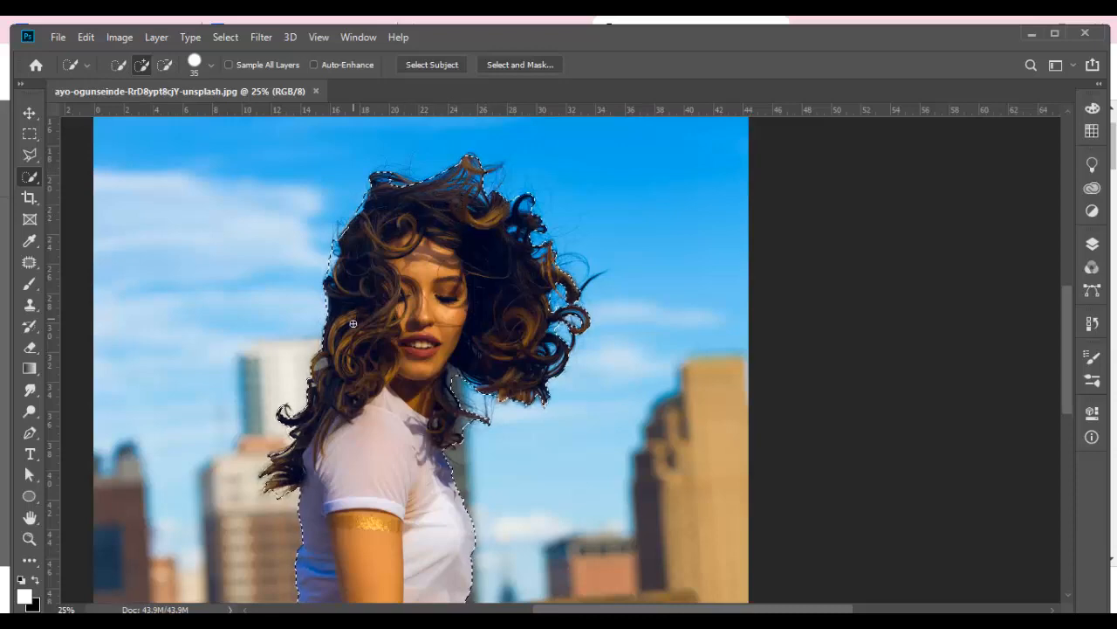
- Unlock the Background layer to turn it into a regular layer
drag(392, 449, 948, 421)
click(1092, 244)
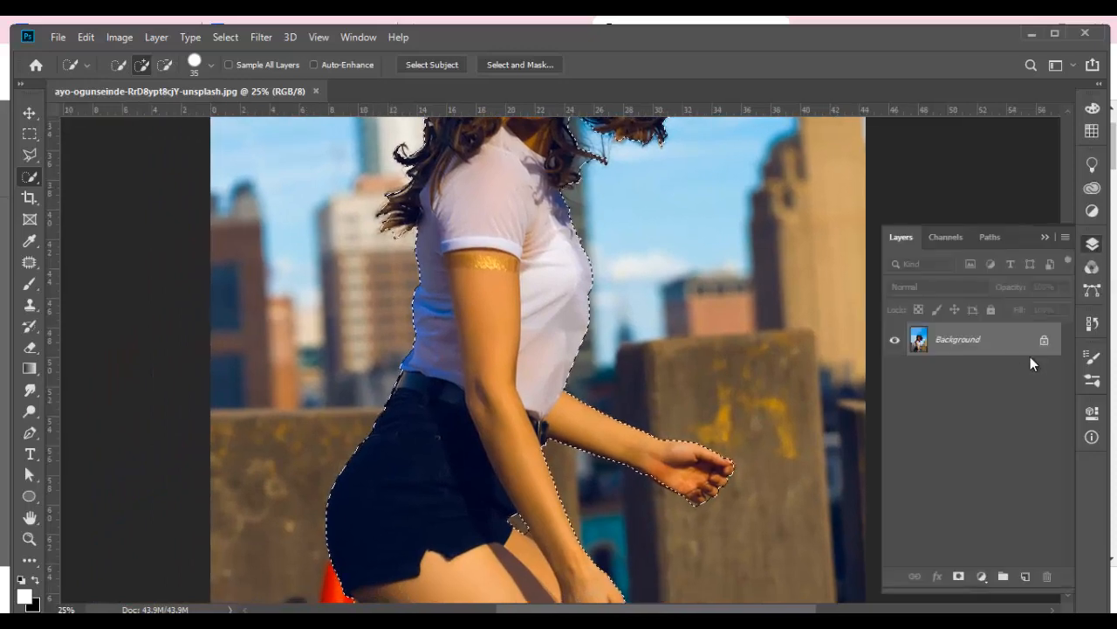
click(1045, 340)
click(1045, 236)
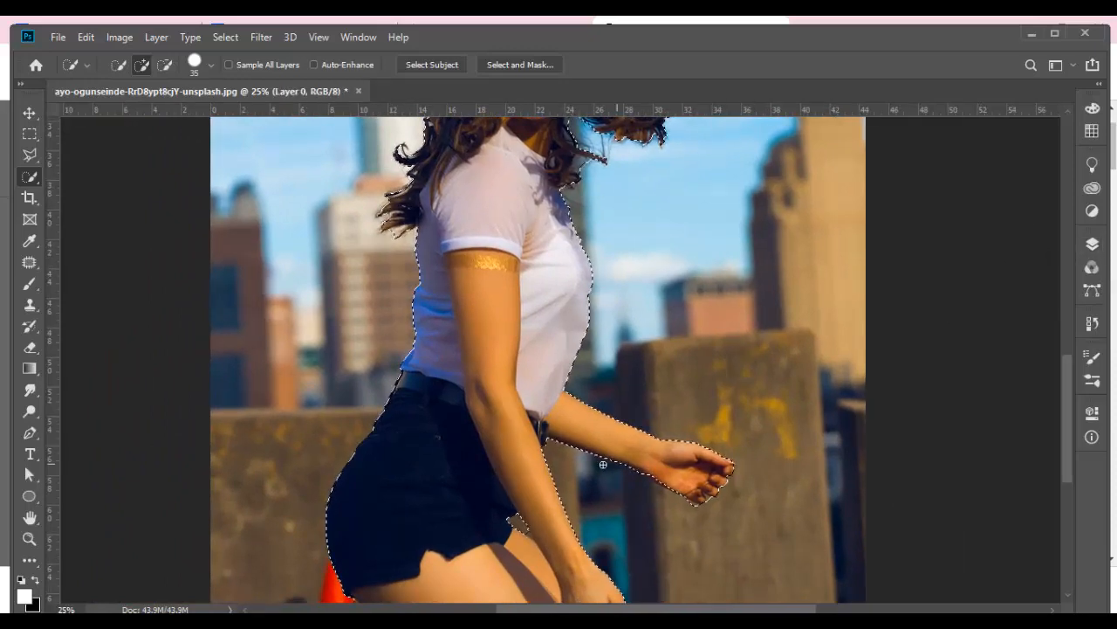
- Open the woman's selection in the Select and Mask workspace
scroll(612, 428, down, 1)
scroll(611, 428, down, 3)
scroll(626, 390, up, 9)
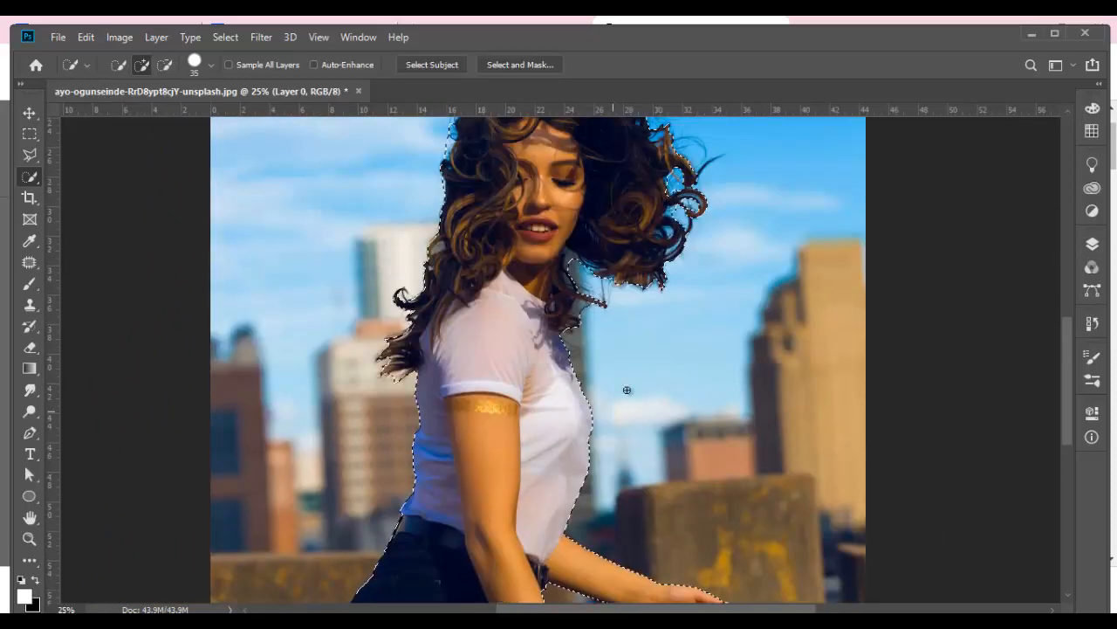
scroll(589, 393, up, 6)
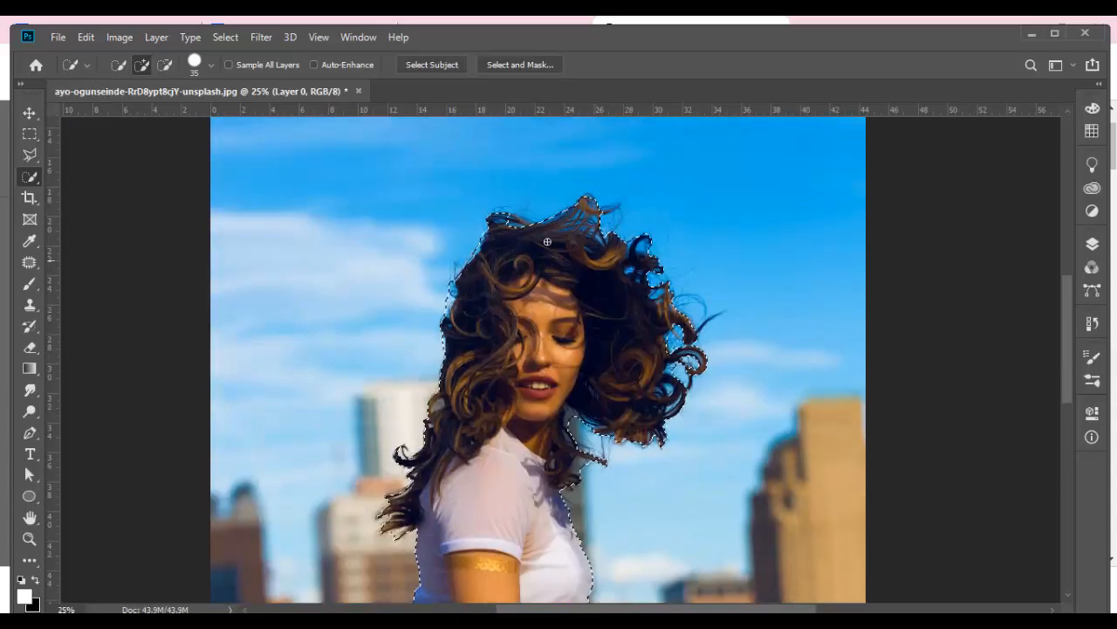
click(225, 36)
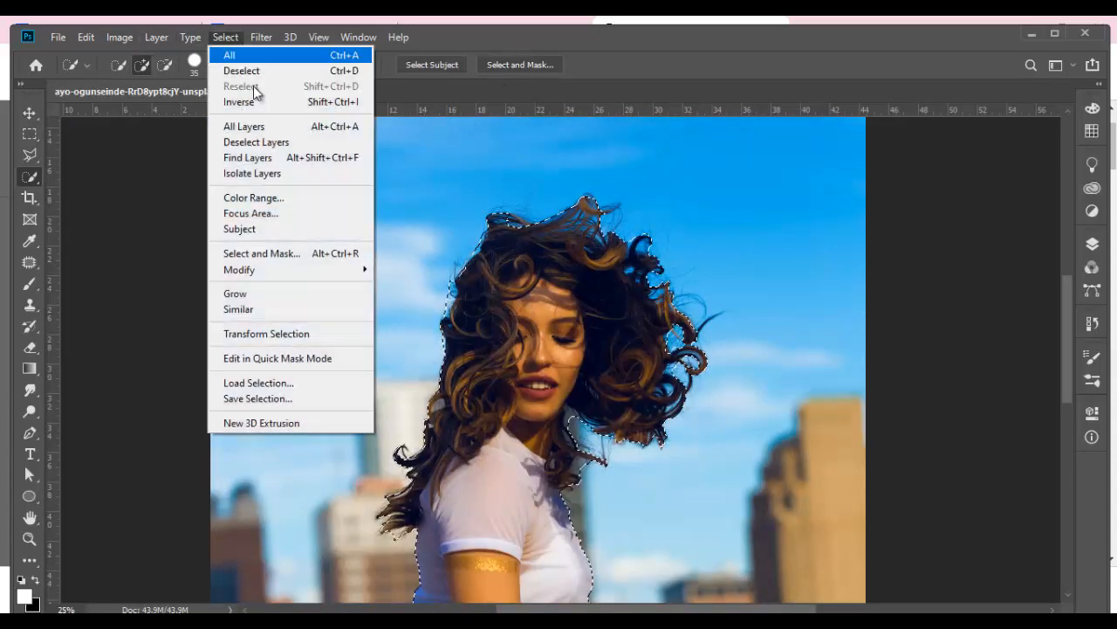
click(497, 68)
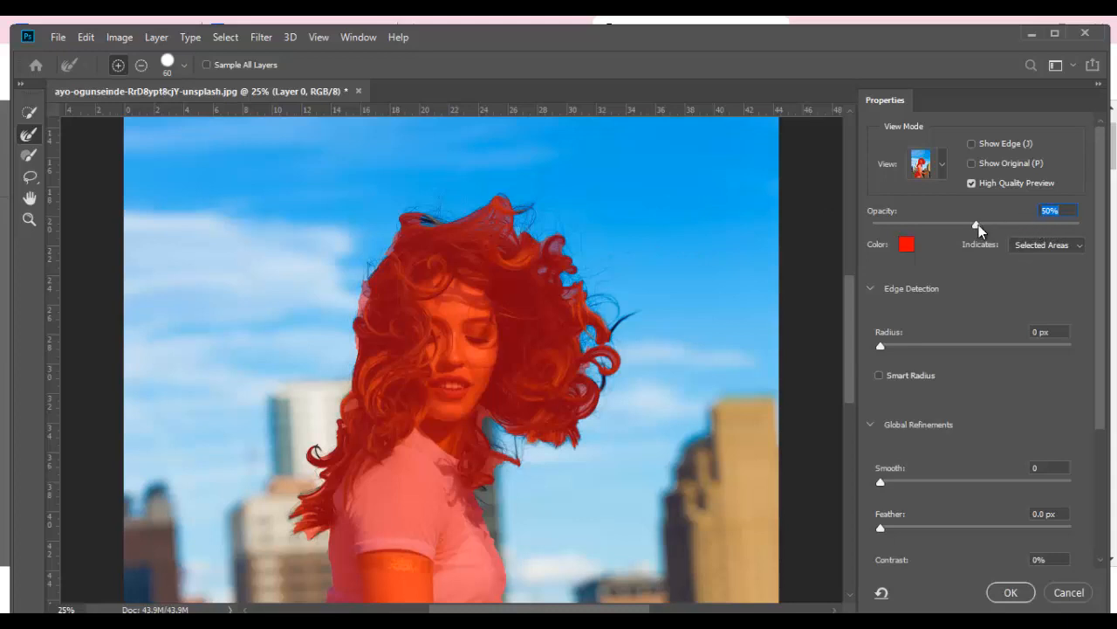
- Preview the selection in the Marching Ants view mode and set the view back to Overlay
click(940, 167)
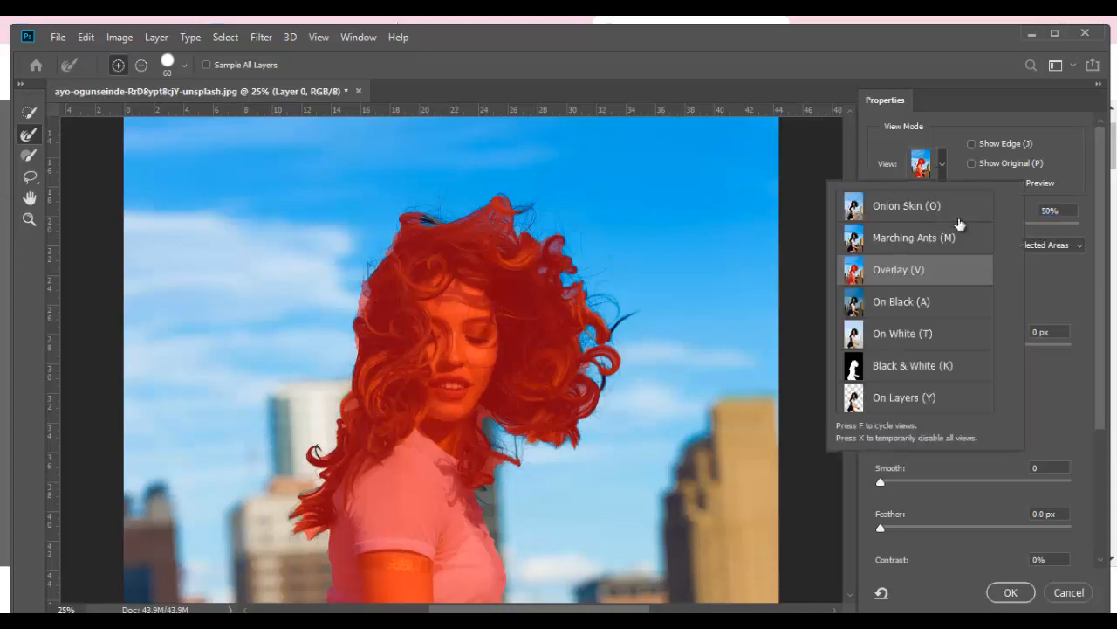
click(1040, 285)
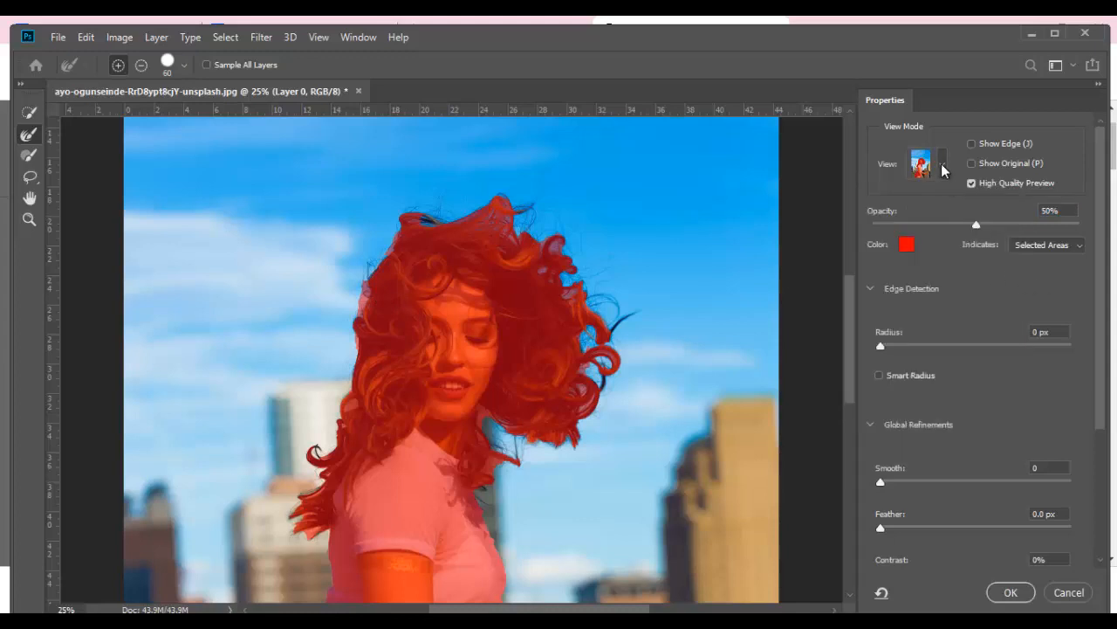
click(940, 167)
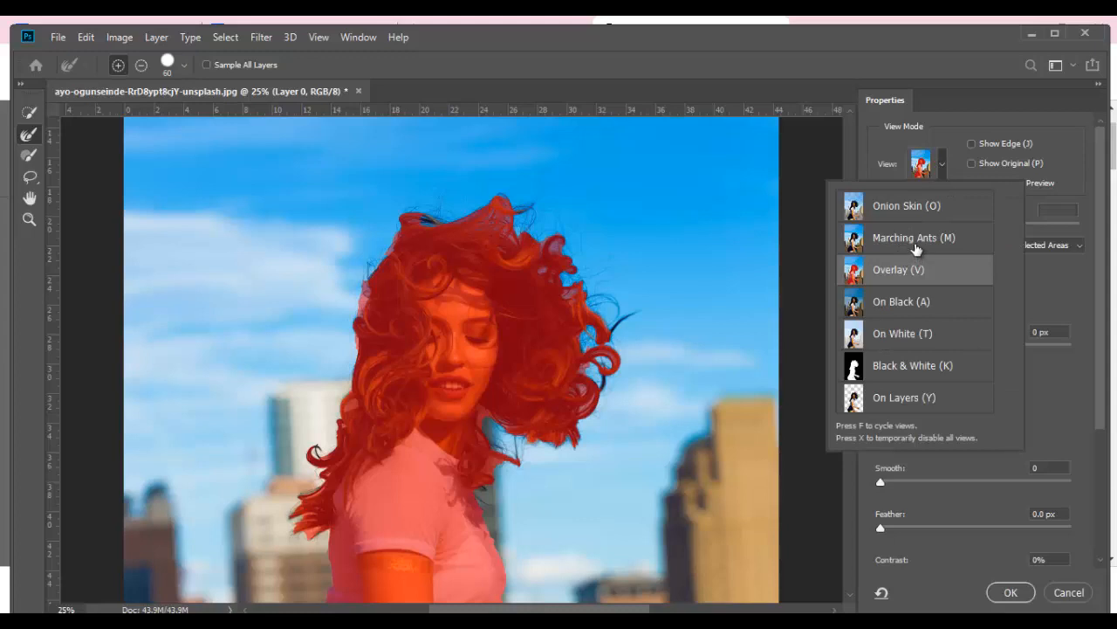
click(915, 251)
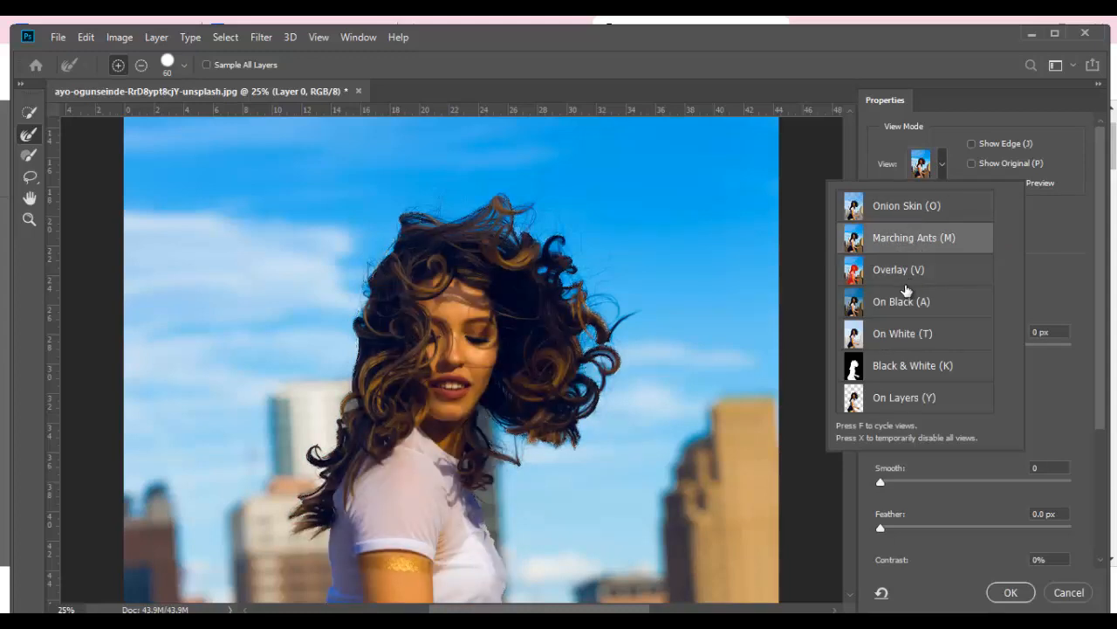
click(905, 282)
click(911, 248)
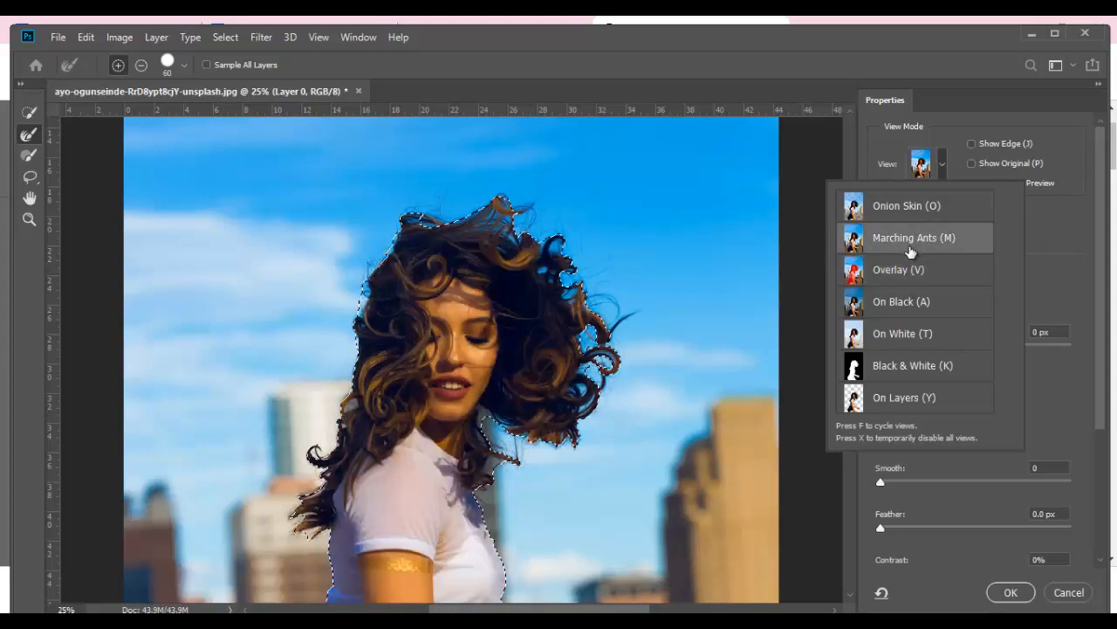
click(1039, 299)
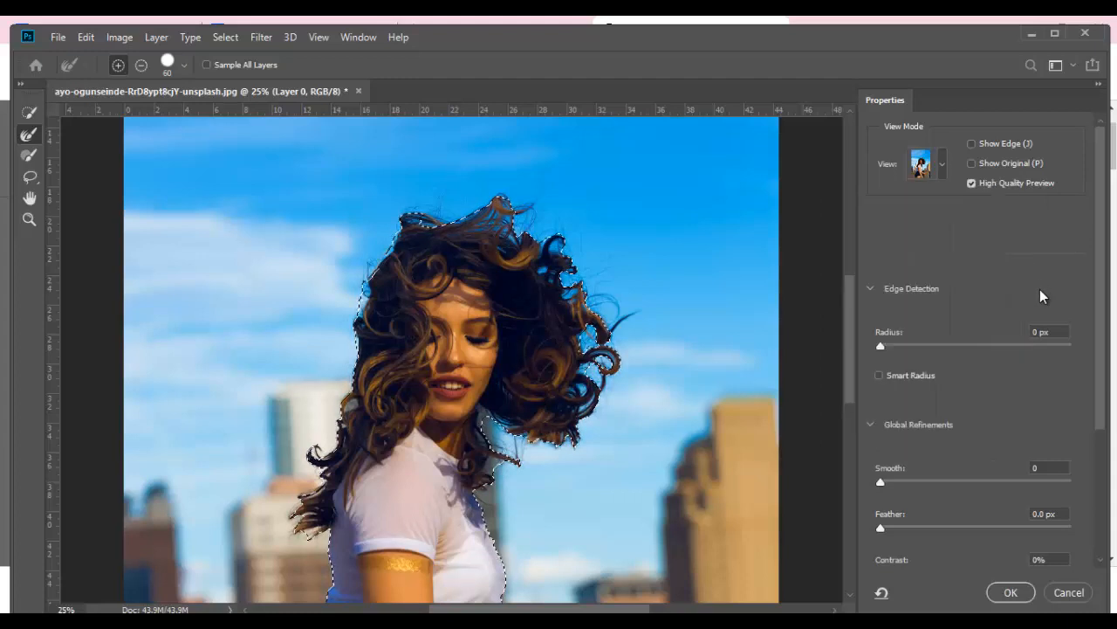
click(946, 170)
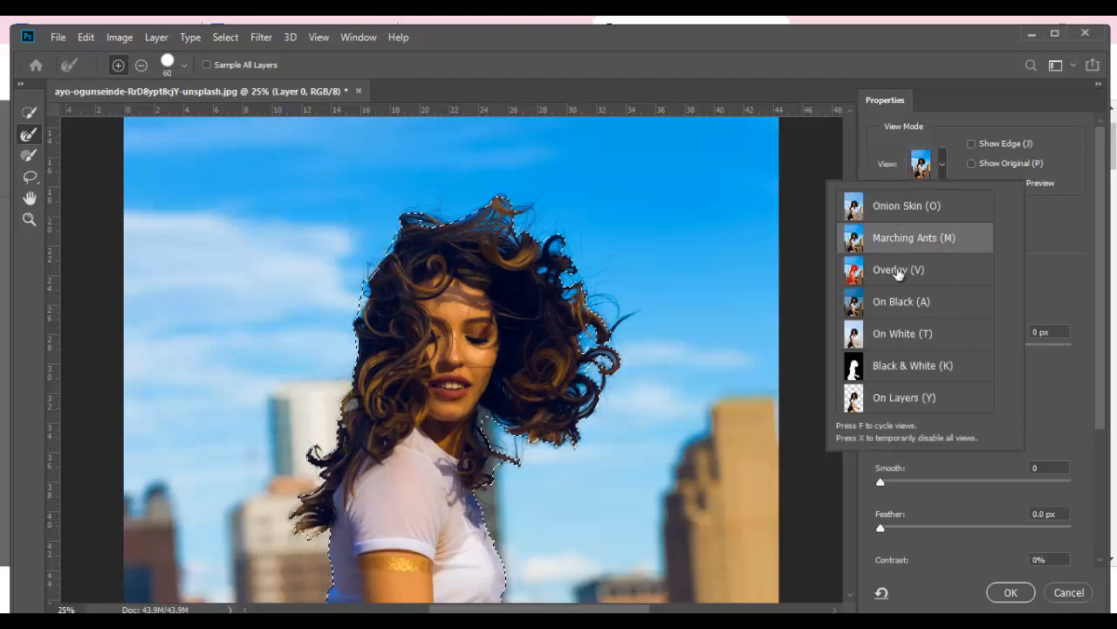
click(898, 272)
click(1052, 285)
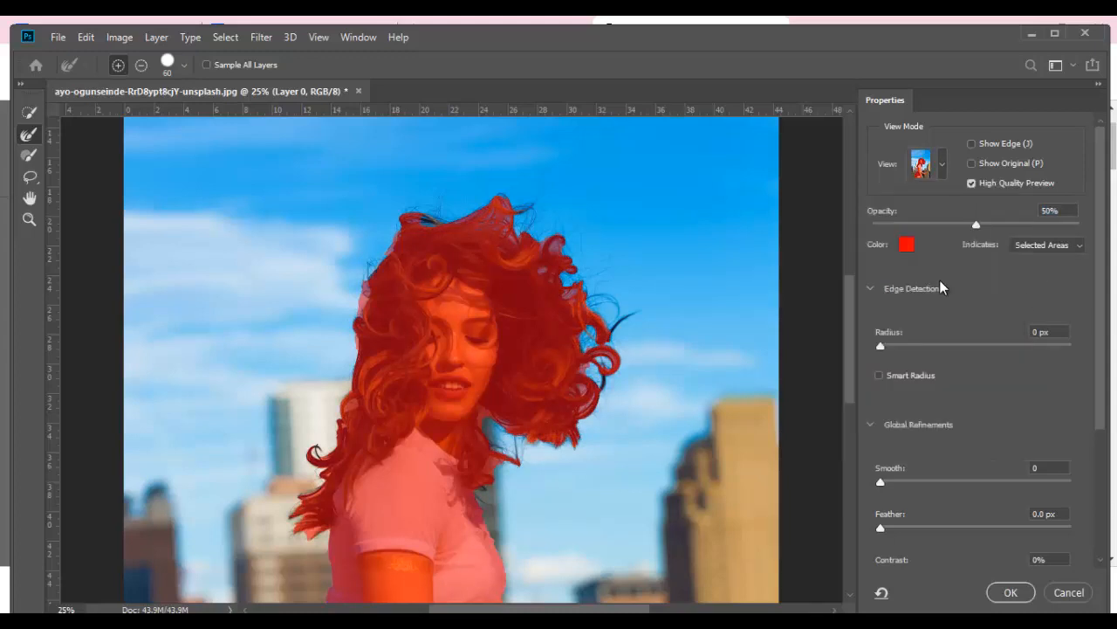
- Preview the overlay colour on Masked Areas and set it back to indicate Selected Areas
scroll(943, 252, down, 1)
scroll(935, 257, down, 1)
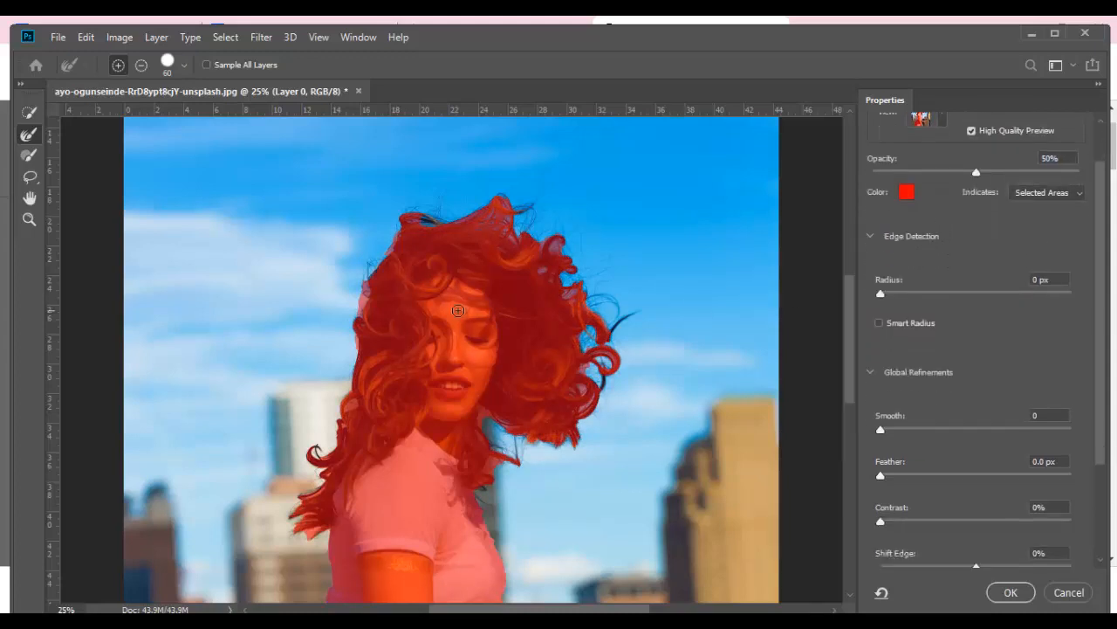
click(1072, 193)
click(1040, 217)
click(1041, 193)
click(1041, 219)
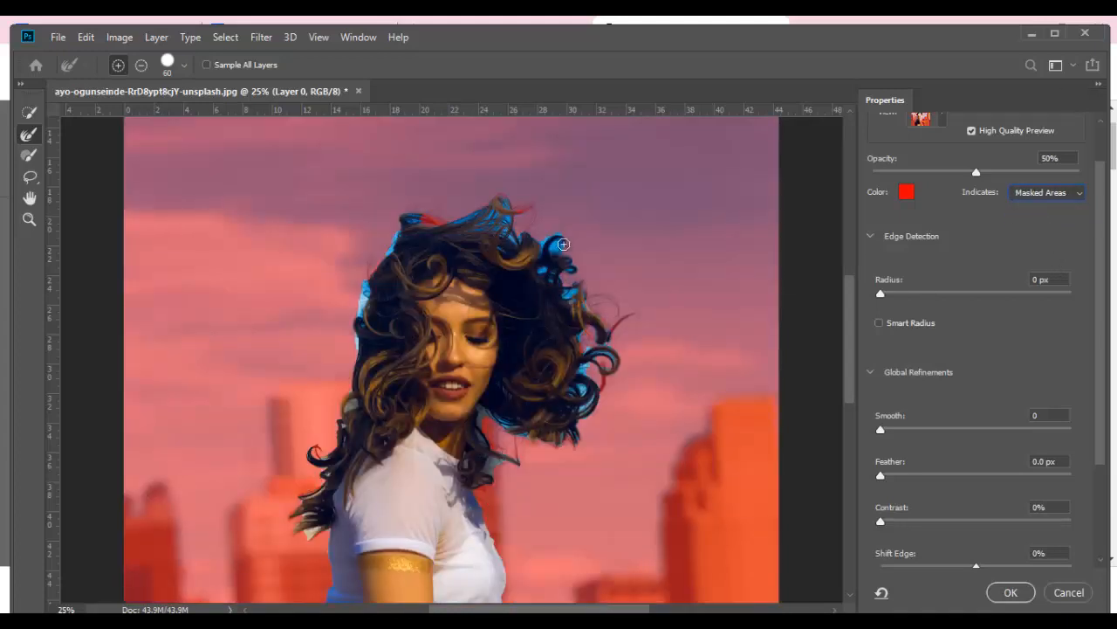
click(1040, 195)
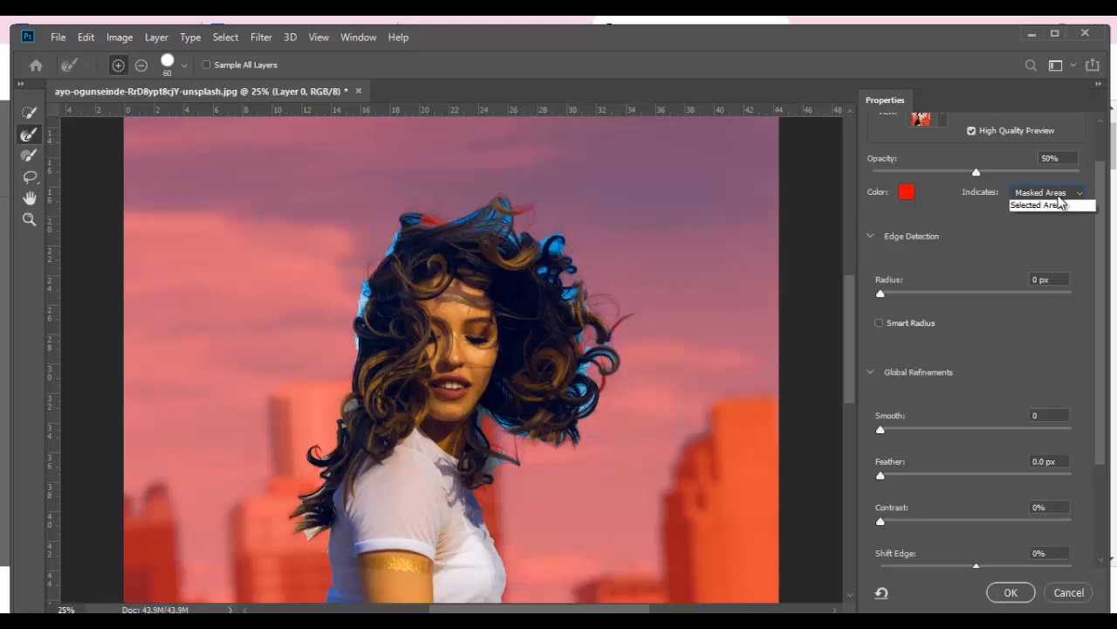
click(1039, 217)
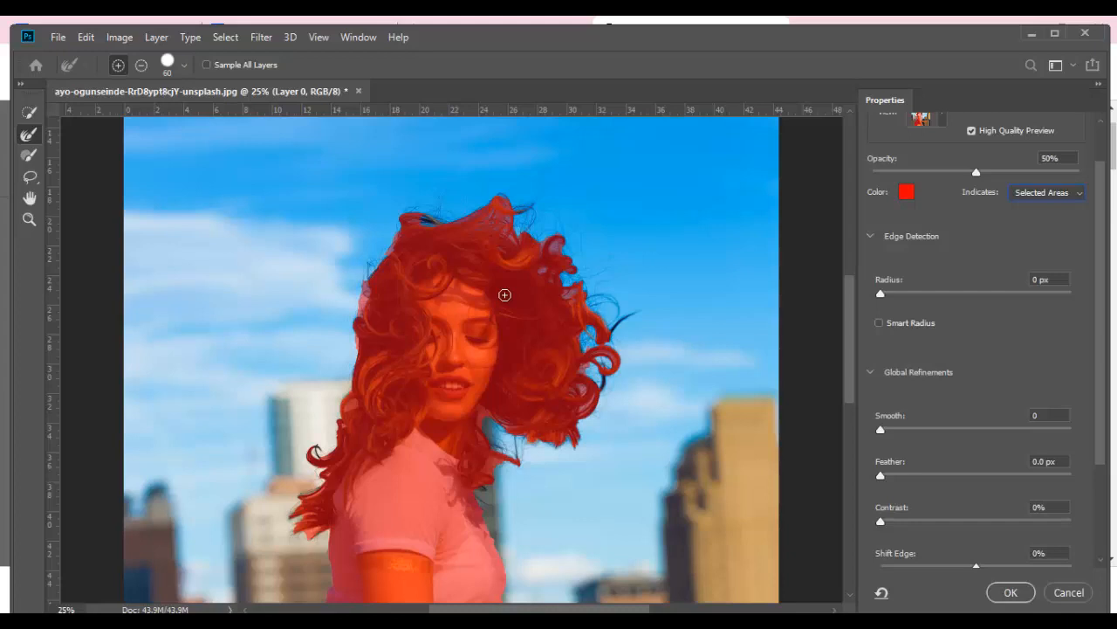
scroll(1006, 318, down, 3)
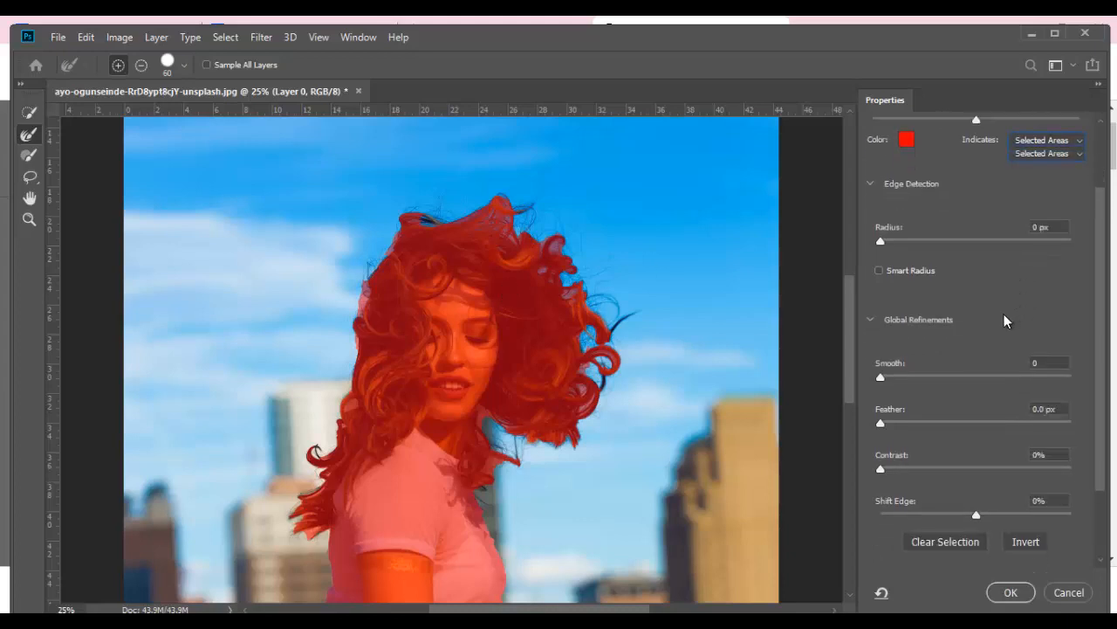
scroll(1005, 318, up, 3)
scroll(1006, 317, up, 1)
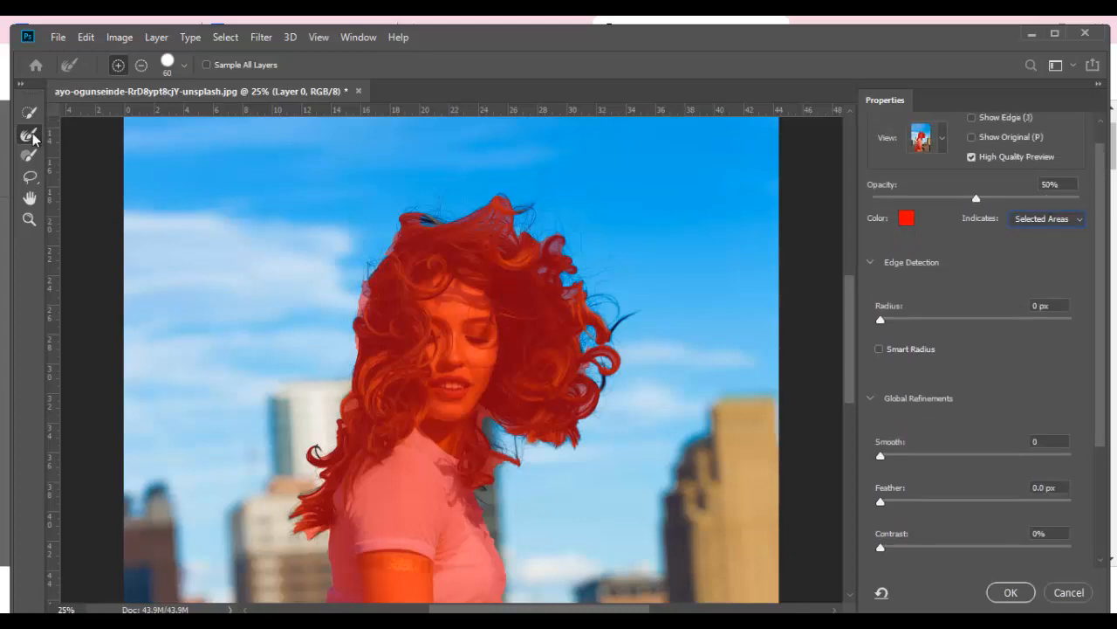
- Keep the overlay indicating Selected Areas and try the Quick Selection tool's subtract and add modes
click(1033, 227)
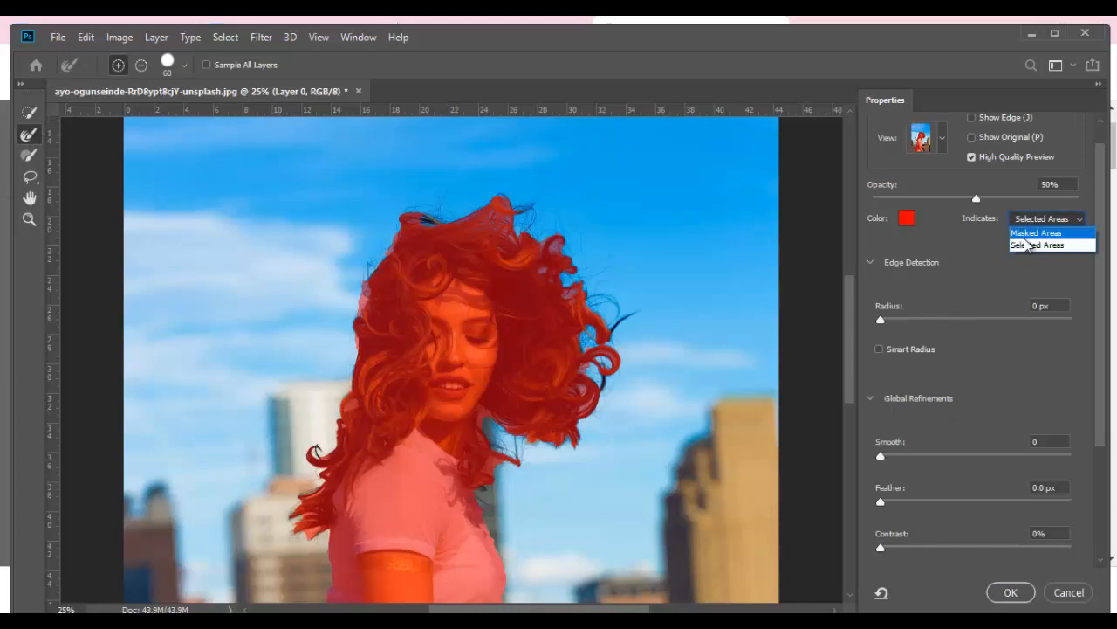
click(1027, 246)
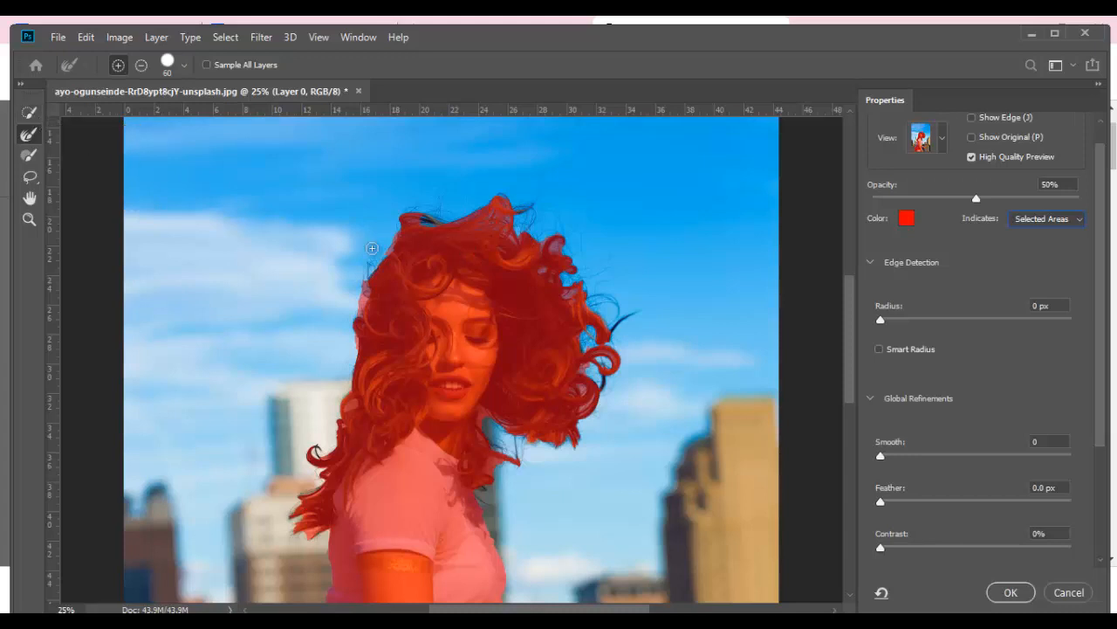
key(w)
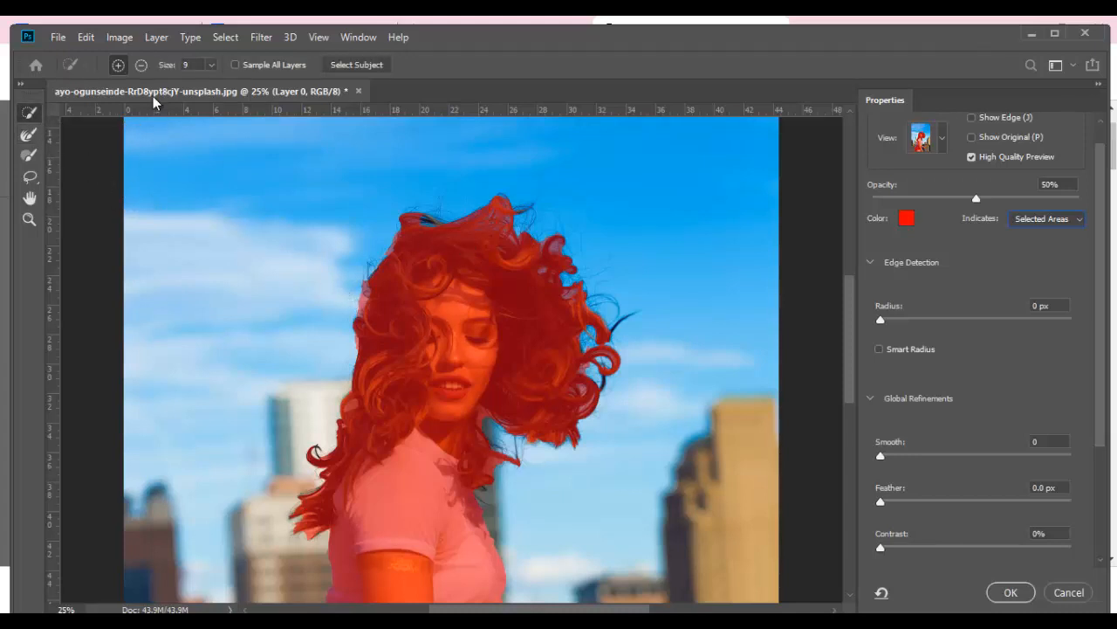
click(141, 64)
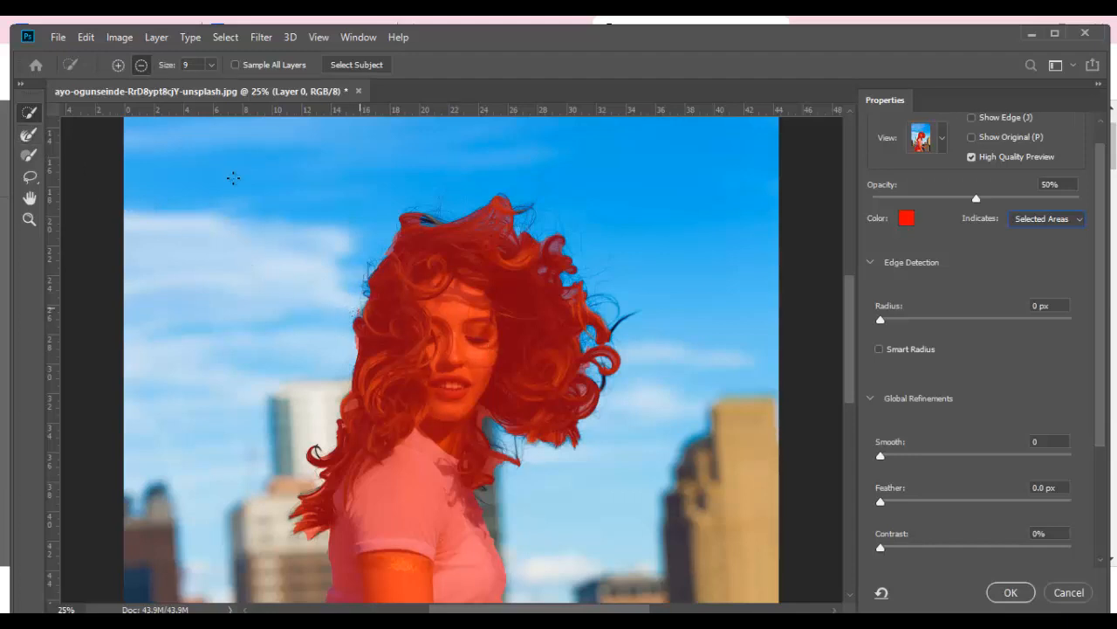
click(118, 64)
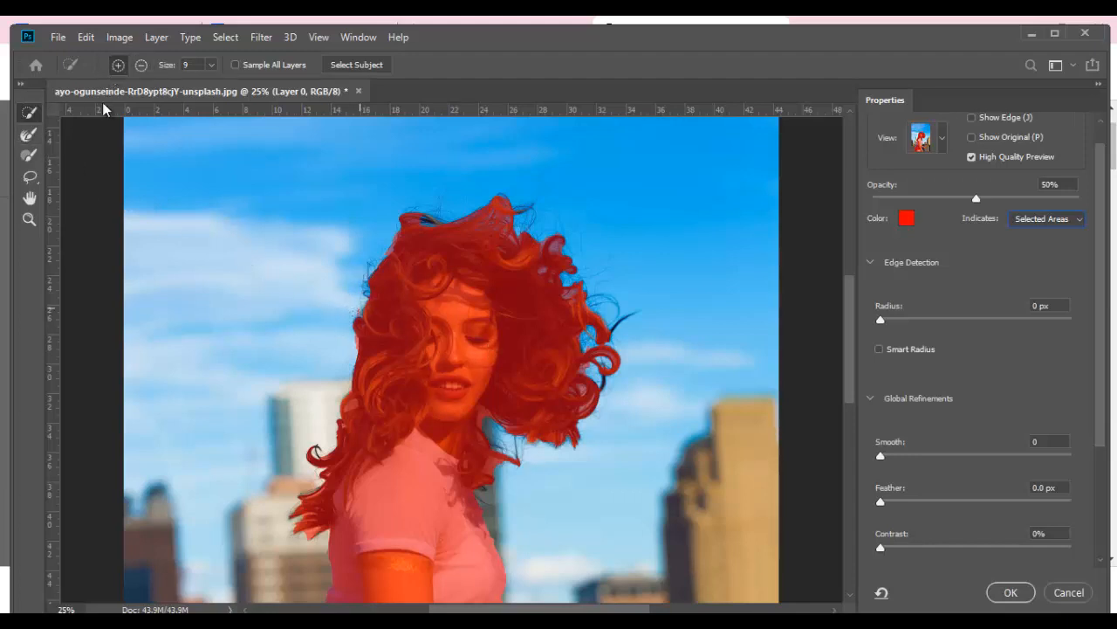
- Choose the Refine Edge Brush in add mode and set its size to 30 px for work on the hair edges
click(29, 135)
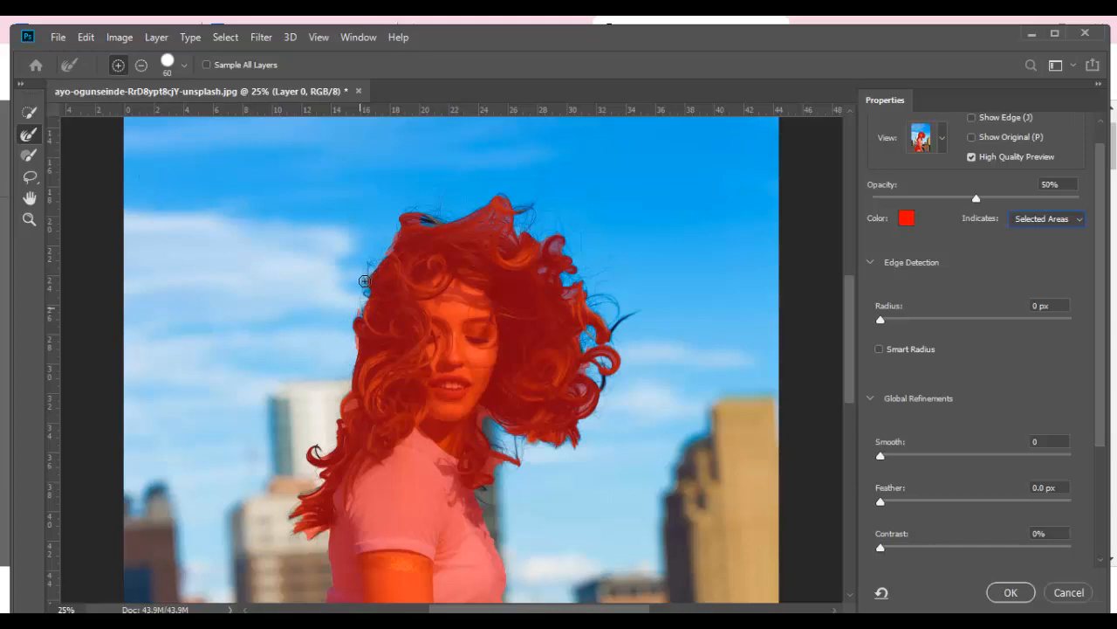
key(ctrl+plus)
key(ctrl+plus)
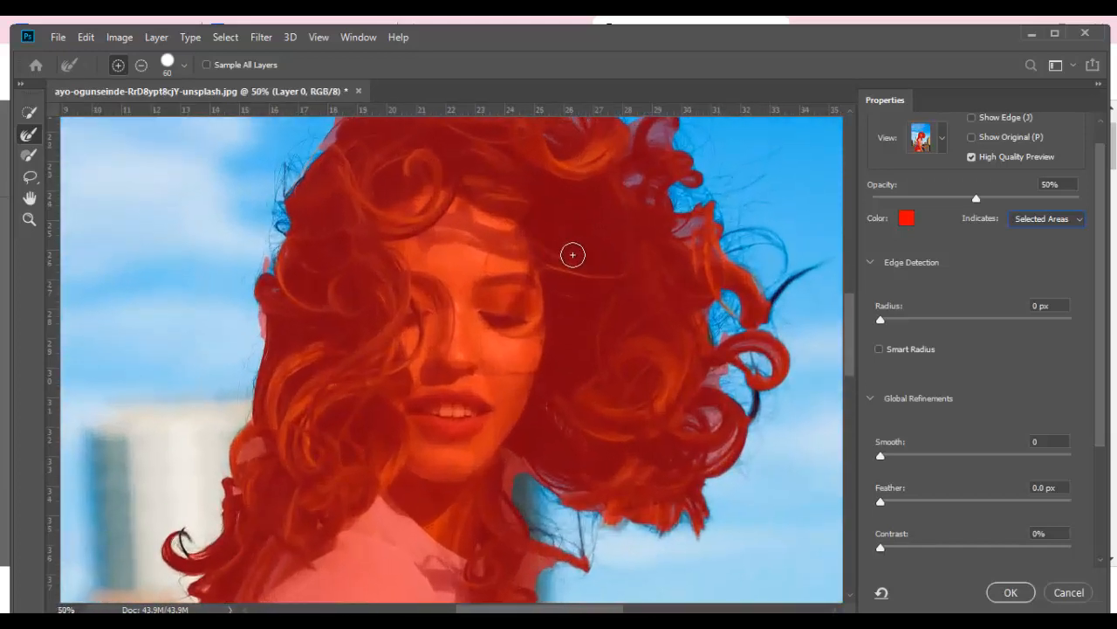
mouse_move(597, 223)
mouse_down()
mouse_move(390, 374)
mouse_move(526, 320)
mouse_up()
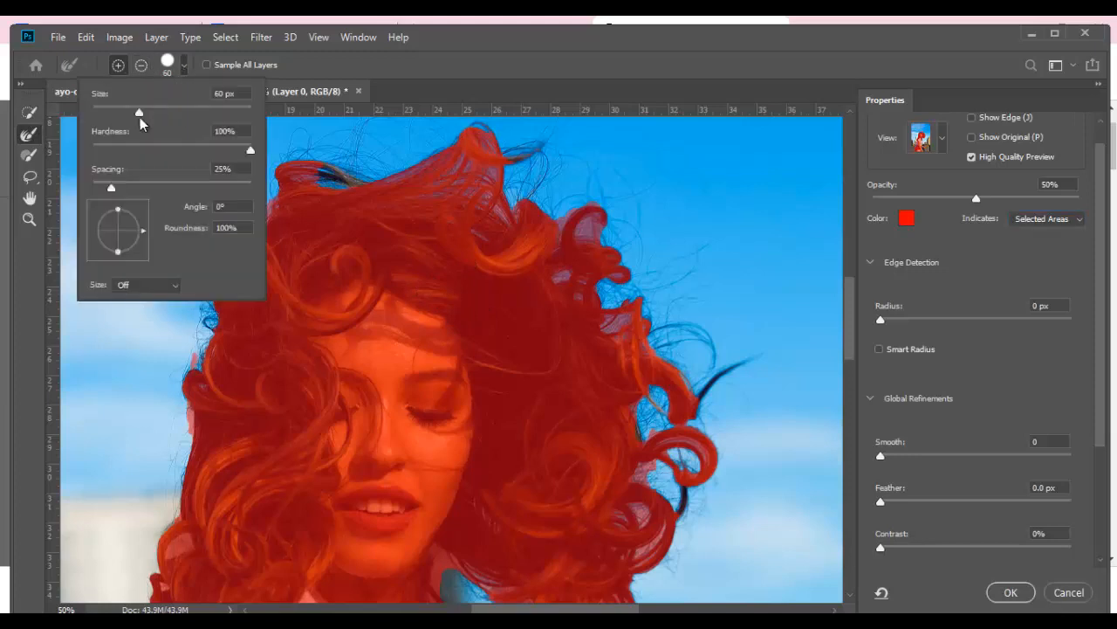
click(183, 65)
drag(137, 117, 115, 116)
click(508, 91)
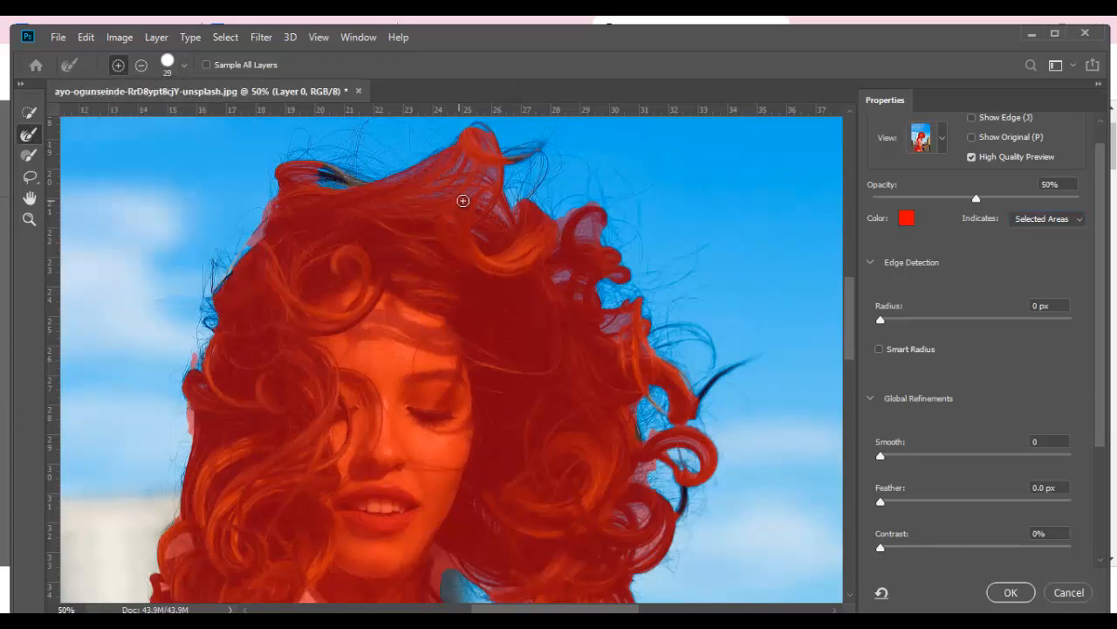
key(bracketleft)
click(184, 65)
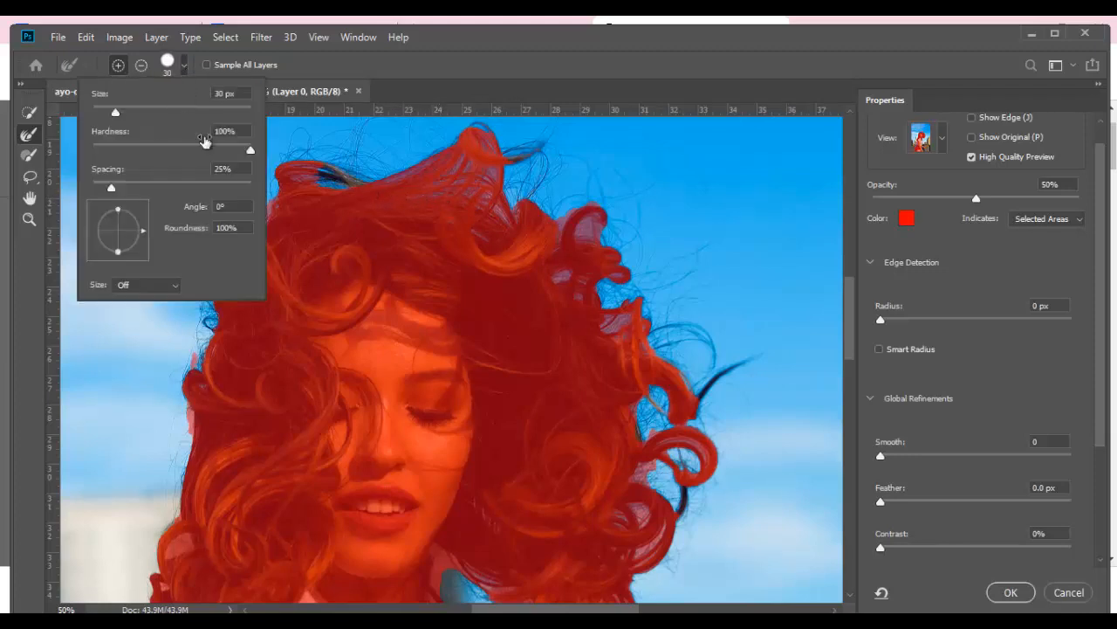
click(458, 77)
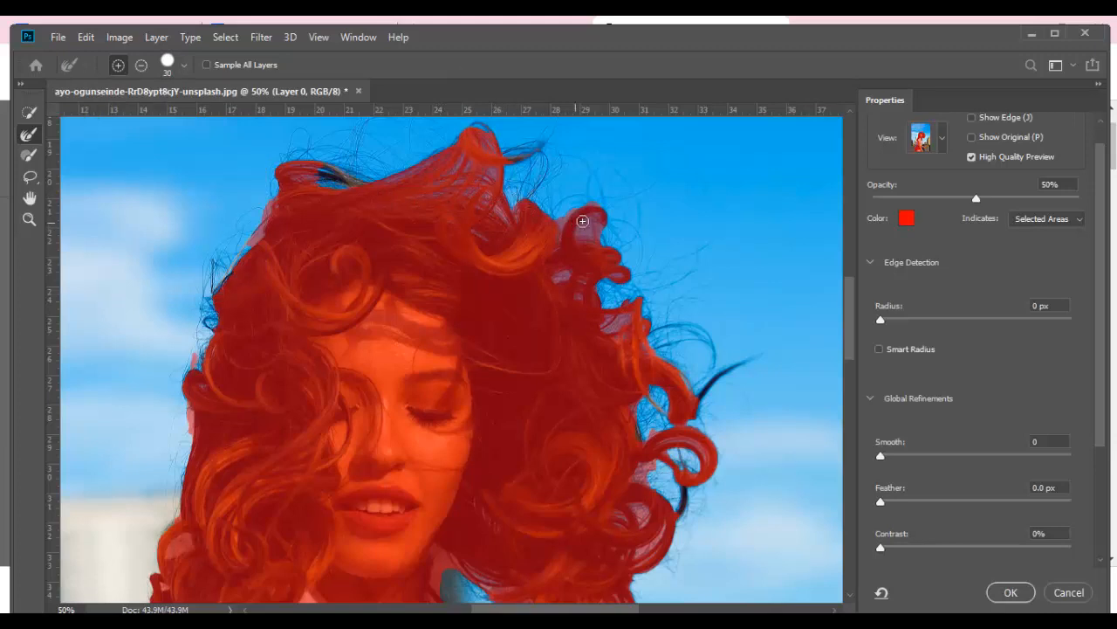
scroll(373, 247, up, 2)
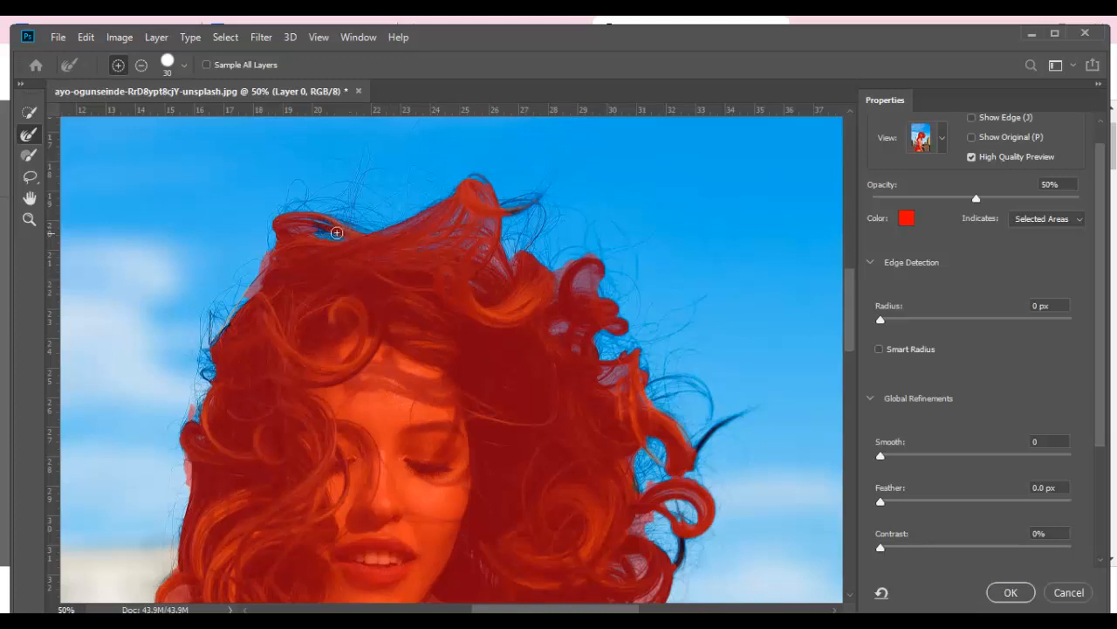
click(842, 621)
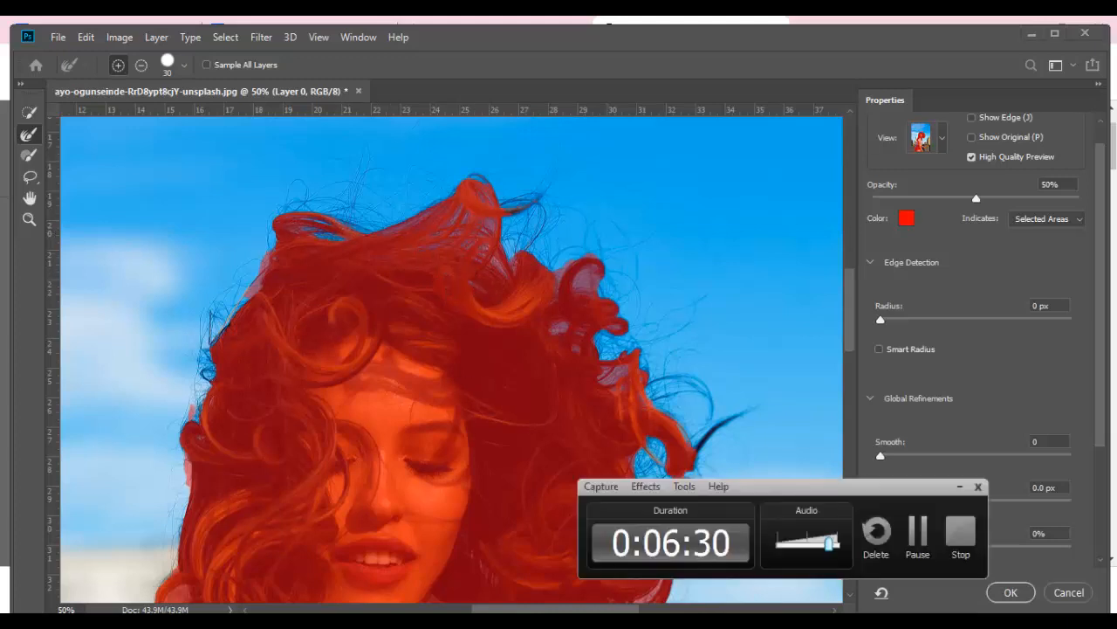
click(910, 536)
click(910, 536)
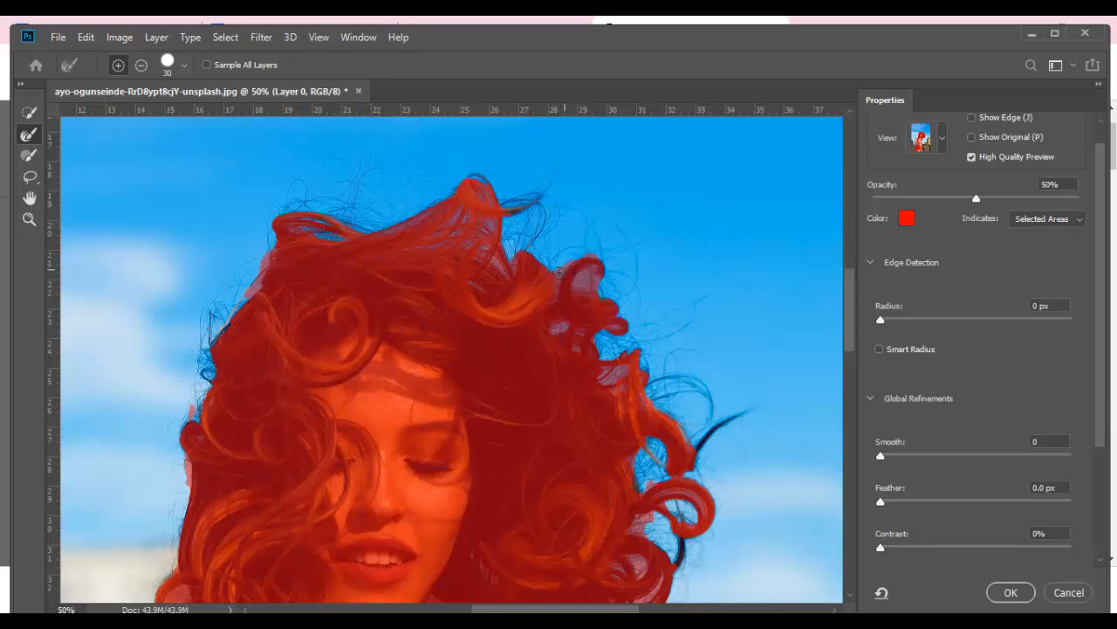
- Paint with the Refine Edge Brush over the crown, the curls blowing out behind the head and the upper outer hair edge on the face side
mouse_move(588, 269)
mouse_down()
mouse_move(600, 267)
mouse_move(597, 289)
mouse_move(576, 254)
mouse_up()
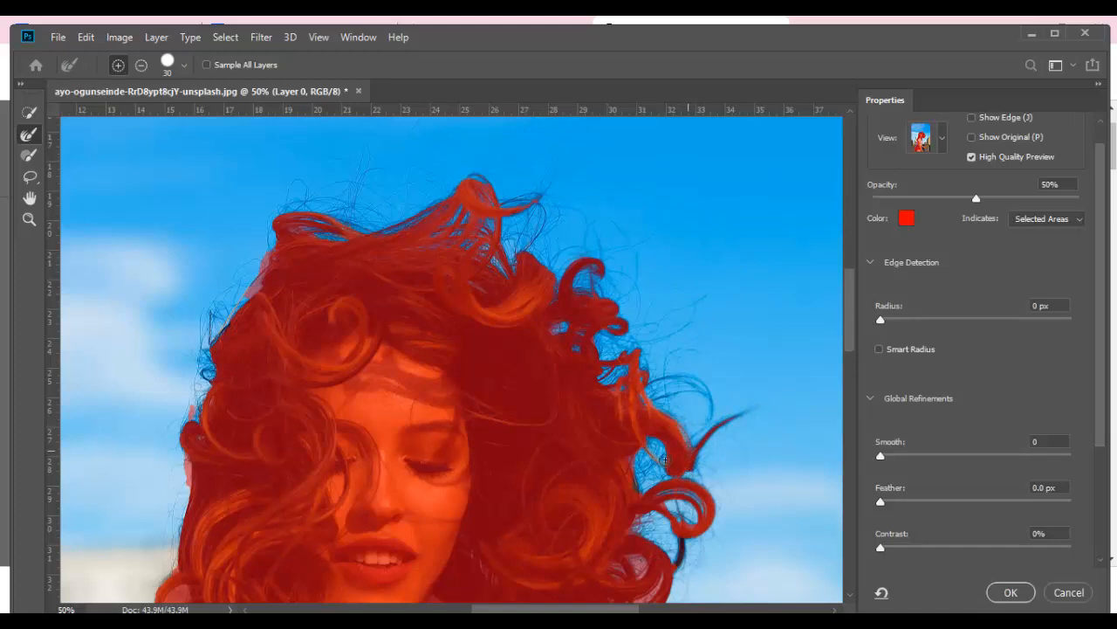
drag(665, 460, 662, 446)
drag(213, 316, 223, 341)
drag(260, 278, 243, 299)
- Refine the selection around the curls and loose strands falling beside the woman's cheek and shoulder
mouse_move(302, 464)
mouse_down()
mouse_move(364, 337)
mouse_move(364, 297)
mouse_up()
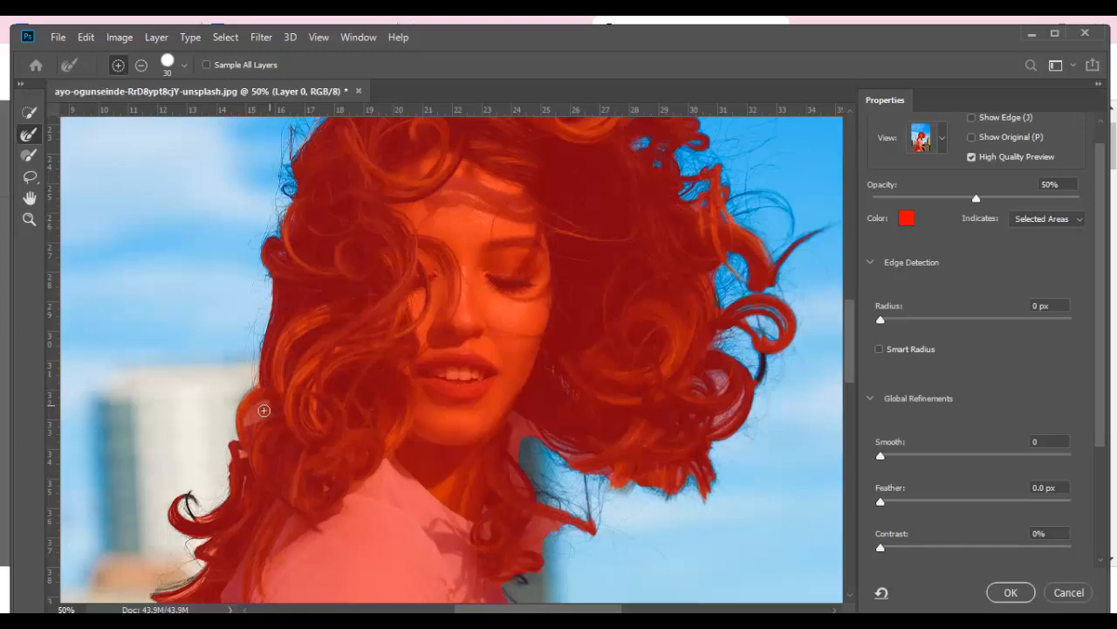
drag(265, 453, 310, 357)
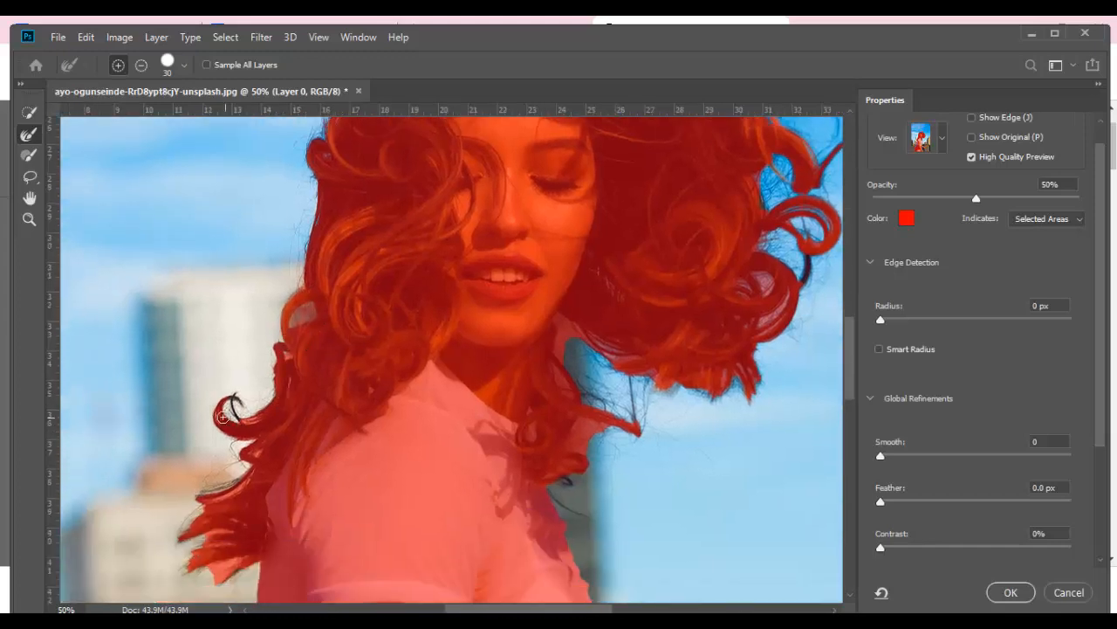
drag(282, 469, 291, 319)
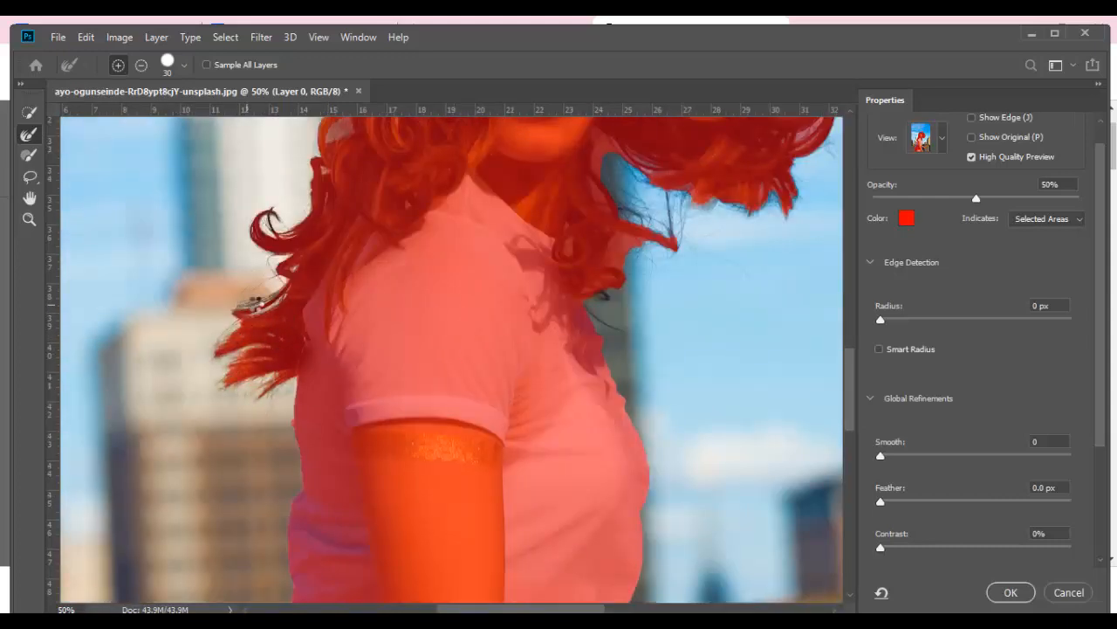
drag(452, 234, 386, 461)
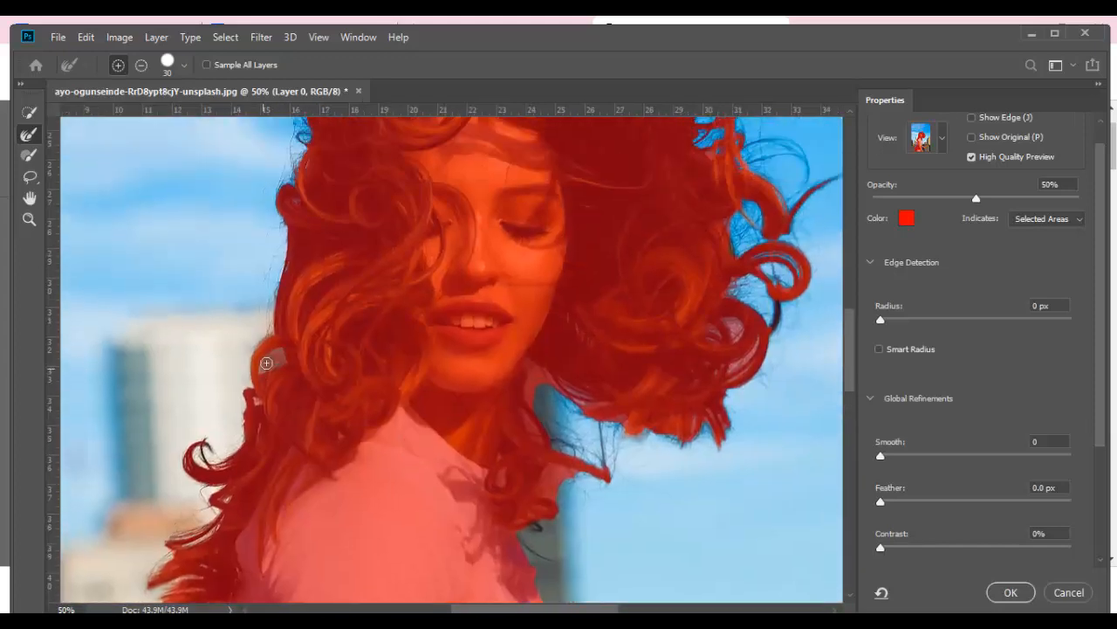
drag(370, 351, 271, 601)
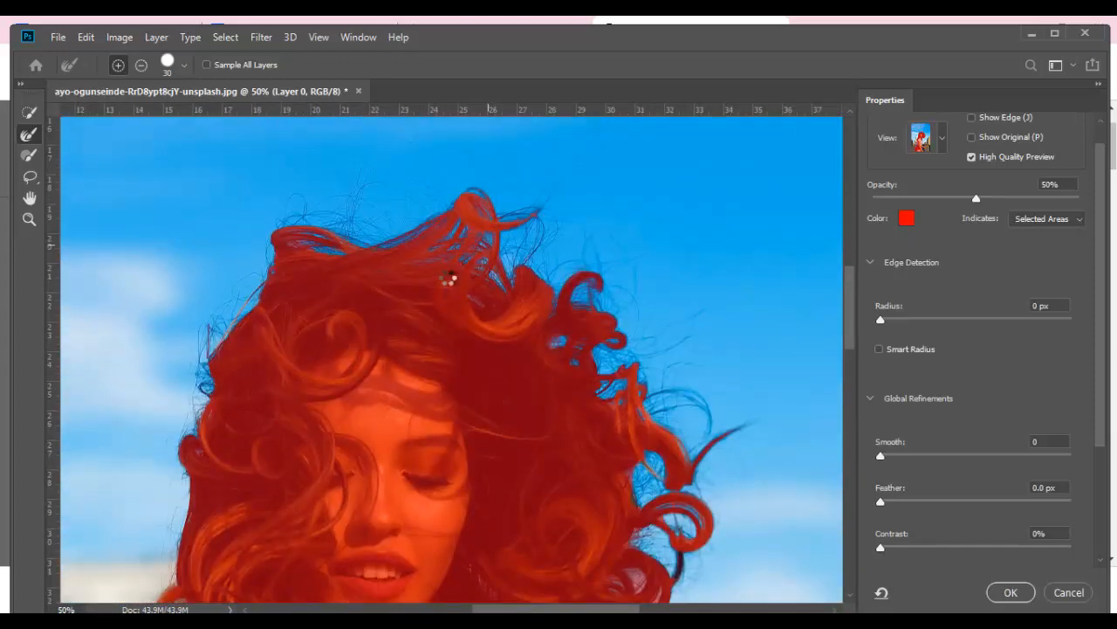
- Brush over the remaining sky gaps in the crown strands and in the curls at the far side of the hair
drag(482, 282, 500, 280)
drag(381, 245, 239, 331)
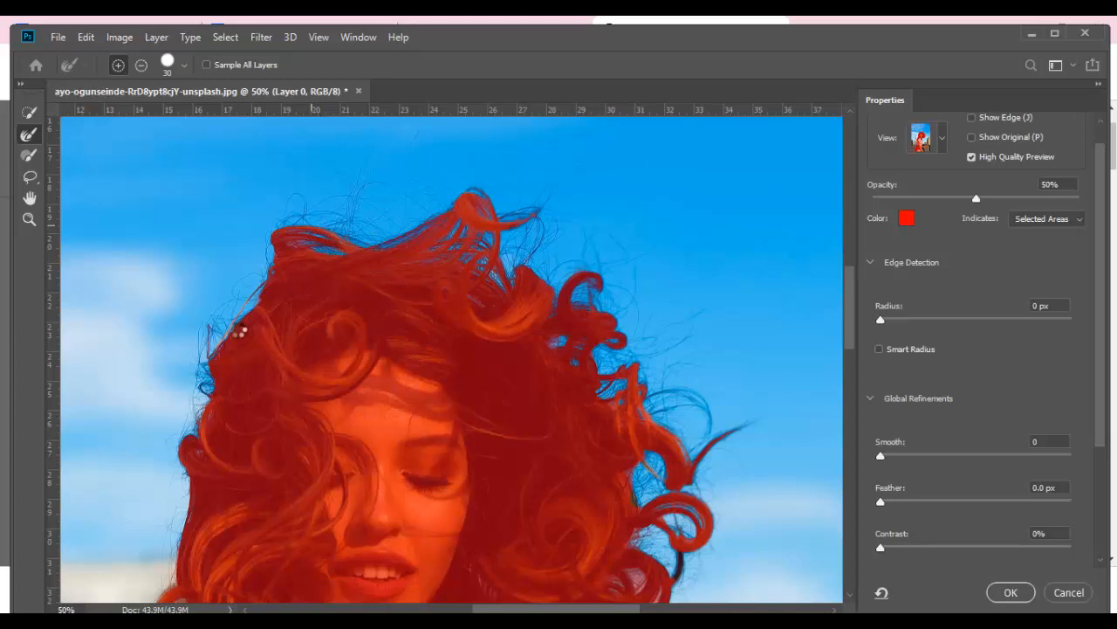
drag(649, 400, 687, 464)
scroll(566, 370, down, 5)
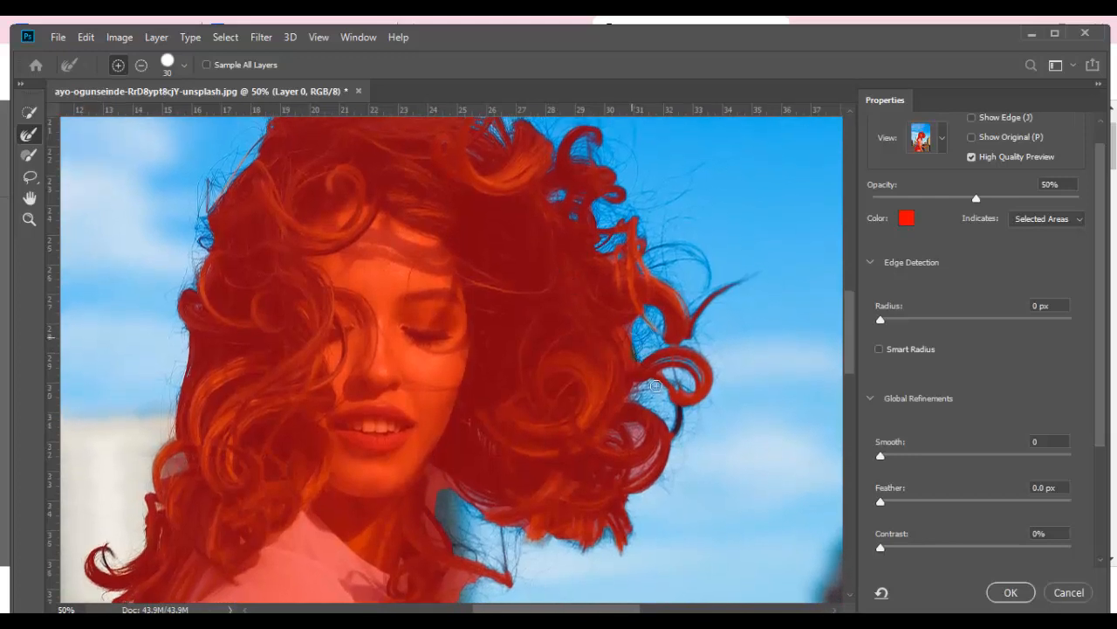
mouse_move(676, 443)
mouse_down()
mouse_move(677, 402)
mouse_move(670, 380)
mouse_move(658, 381)
mouse_move(691, 392)
mouse_move(702, 376)
mouse_move(694, 354)
mouse_move(694, 386)
mouse_move(665, 381)
mouse_up()
drag(637, 472, 653, 456)
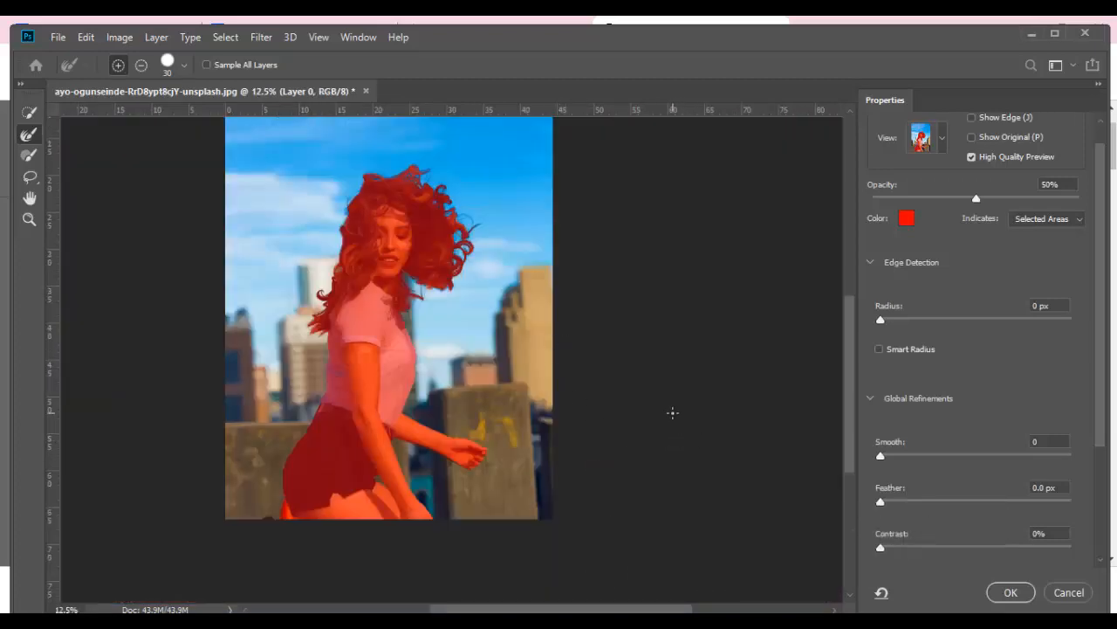
- Examine the refined overlay along the woman's arms, body and hair, close up and on the whole image
key(ctrl+plus)
key(ctrl+plus)
key(ctrl+plus)
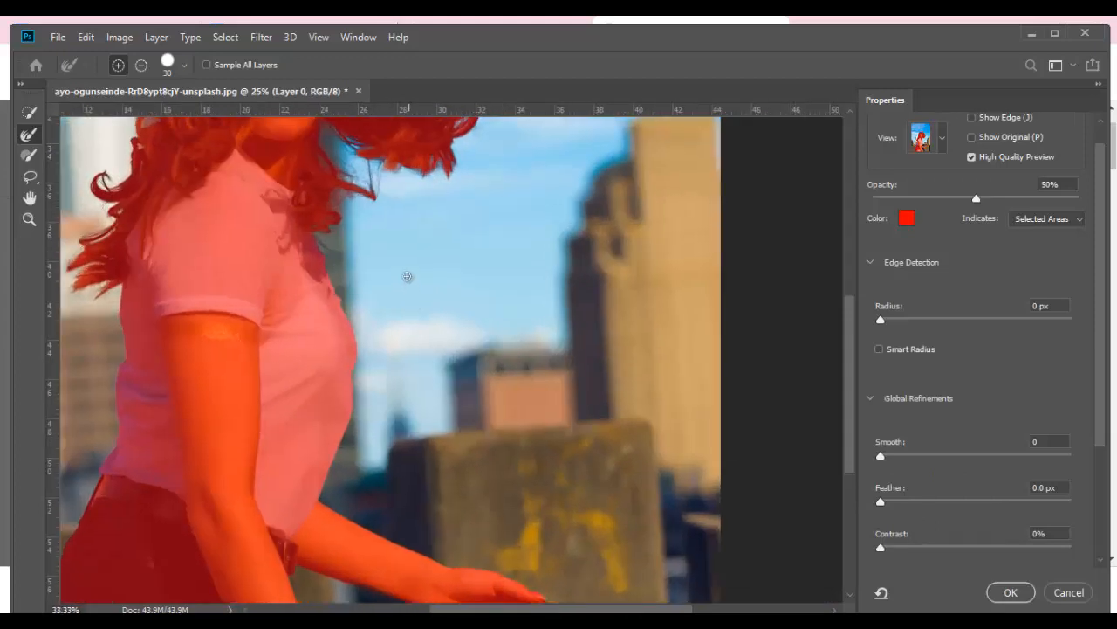
scroll(299, 316, down, 10)
scroll(296, 207, left, 5)
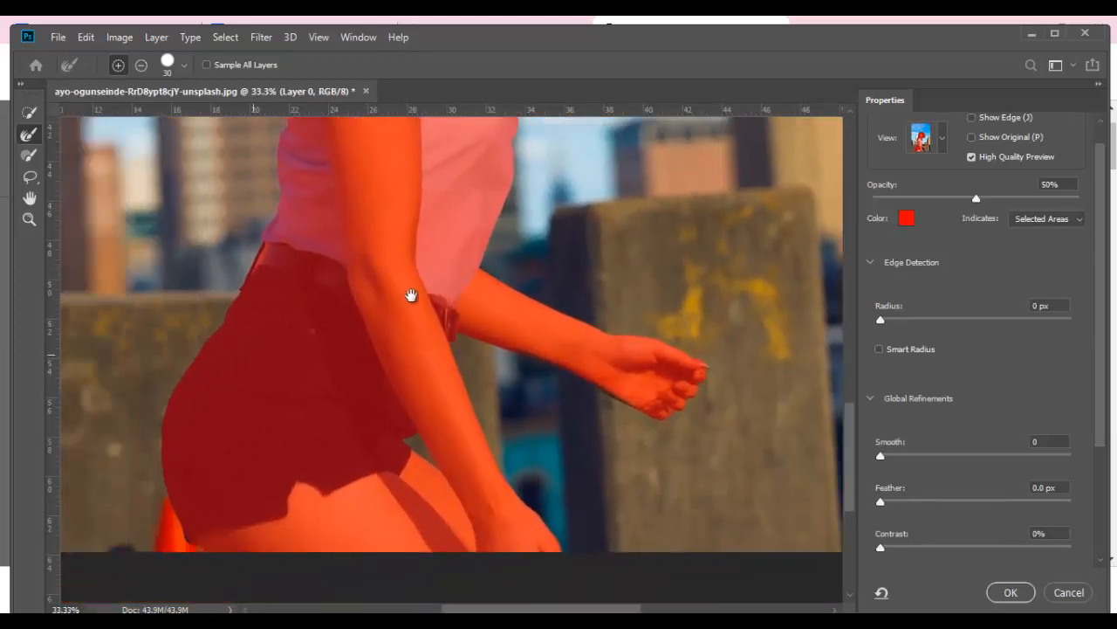
scroll(403, 351, up, 10)
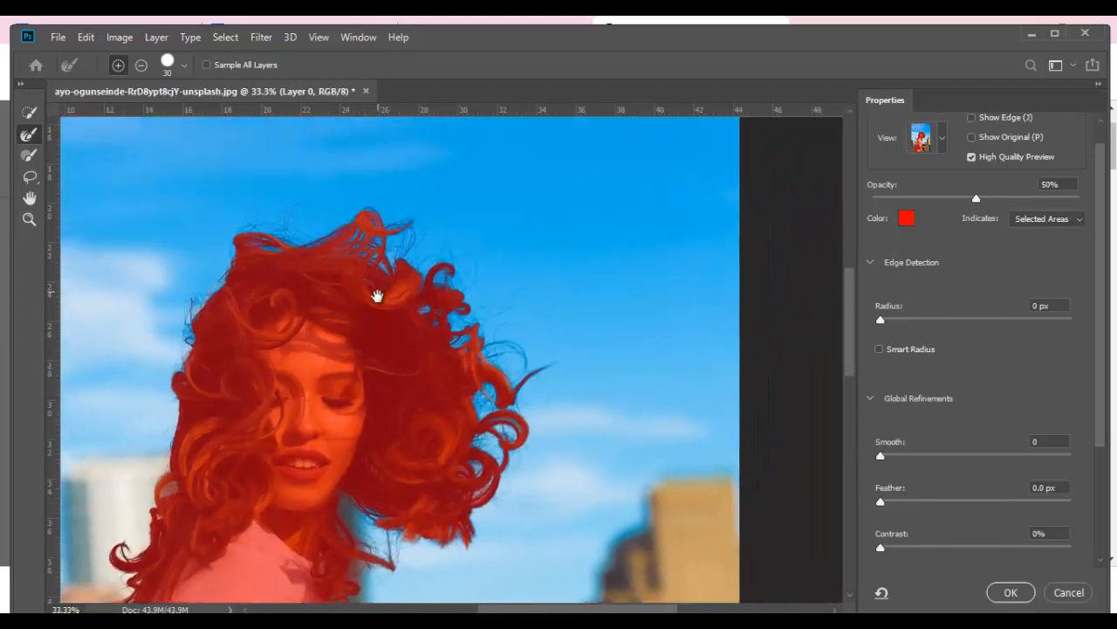
key(ctrl+minus)
key(ctrl+minus)
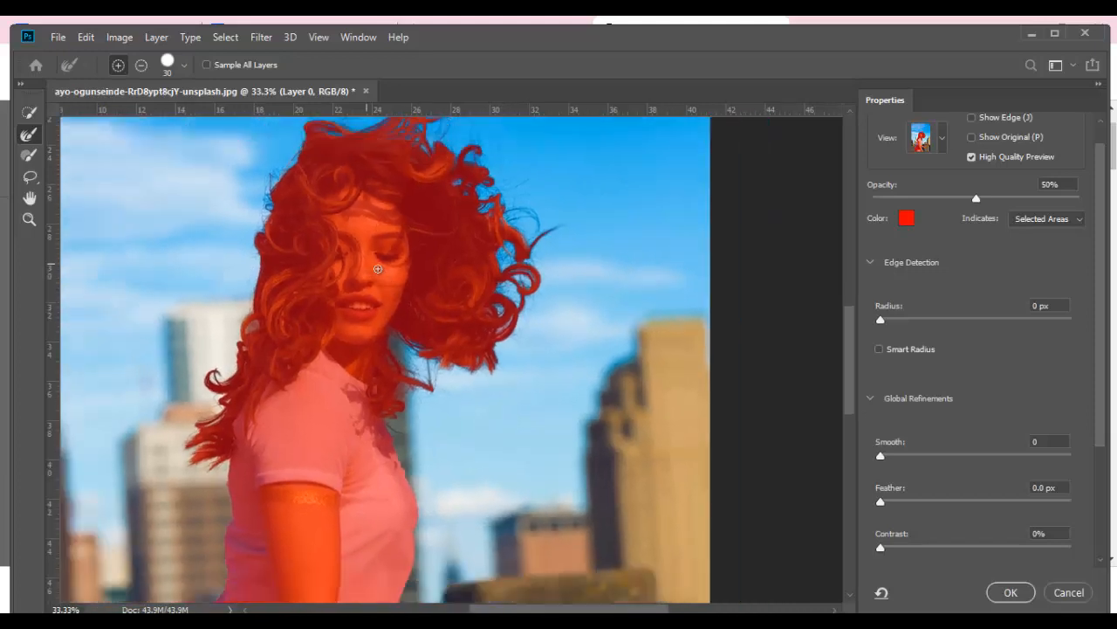
key(ctrl+minus)
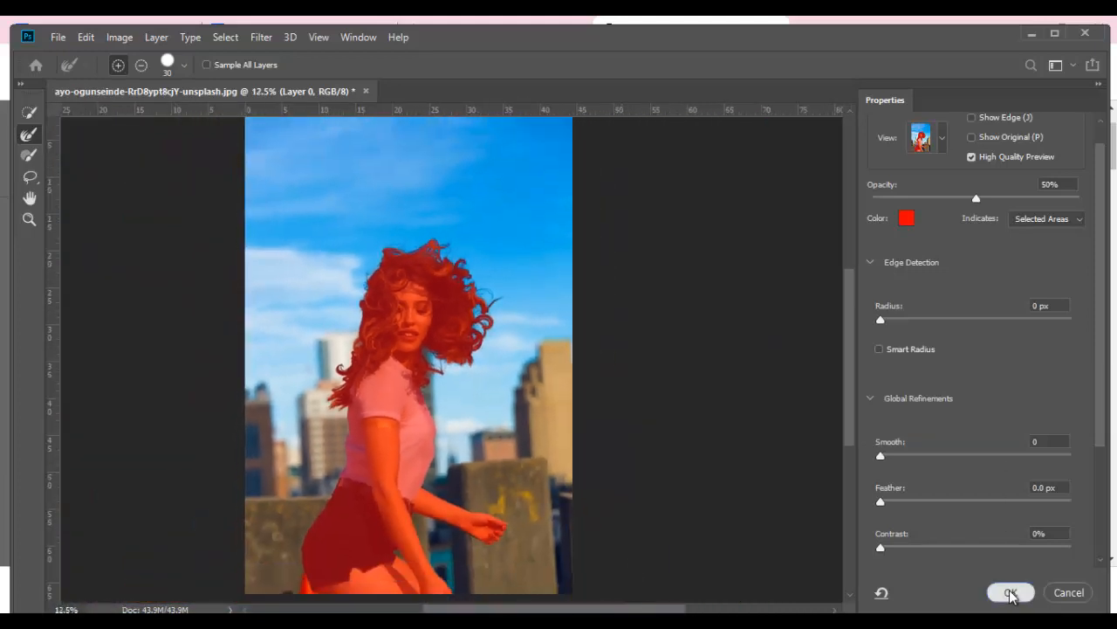
- Apply the Select and Mask refinement as a selection and show the layer list
click(1010, 592)
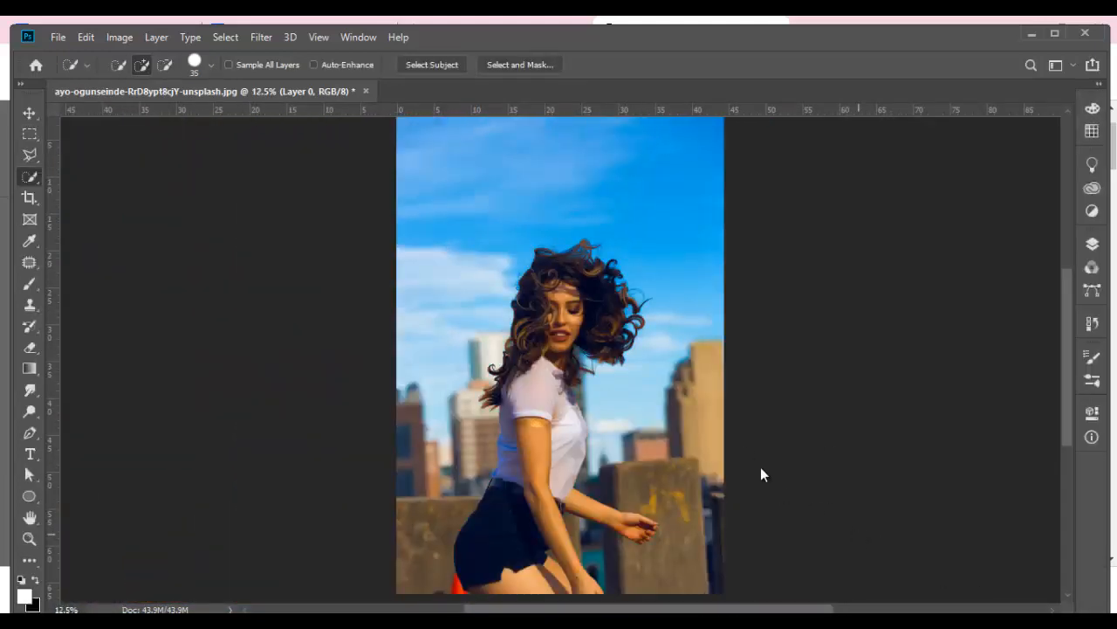
click(1093, 244)
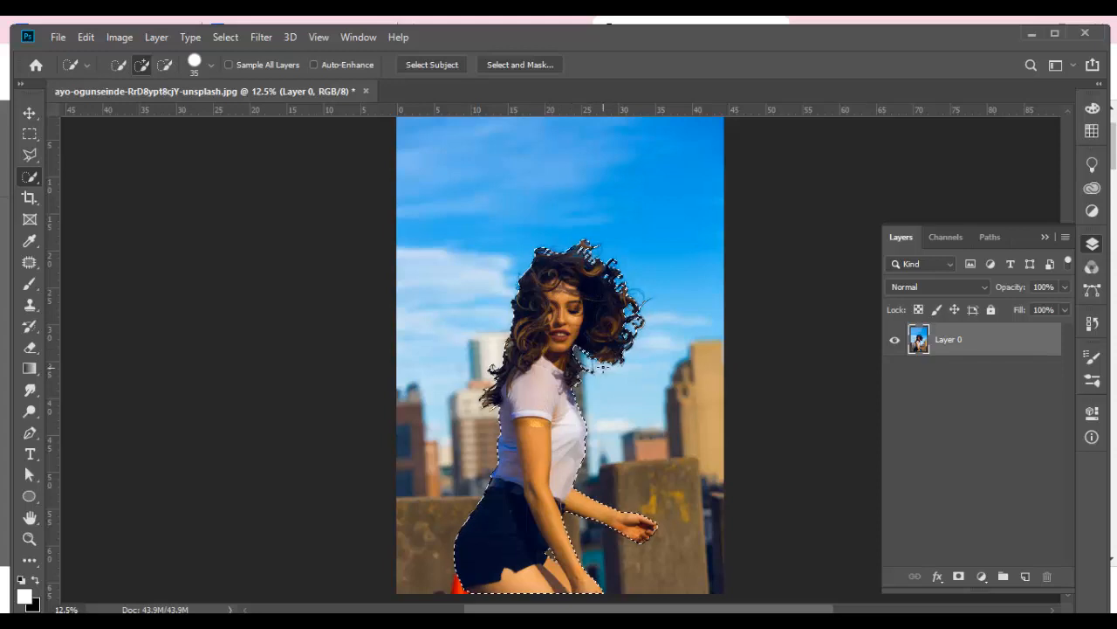
- Subtract the leftover background gaps between the neck strands and the far-side curls from the selection with the Polygonal Lasso
scroll(599, 373, up, 2)
scroll(599, 373, up, 3)
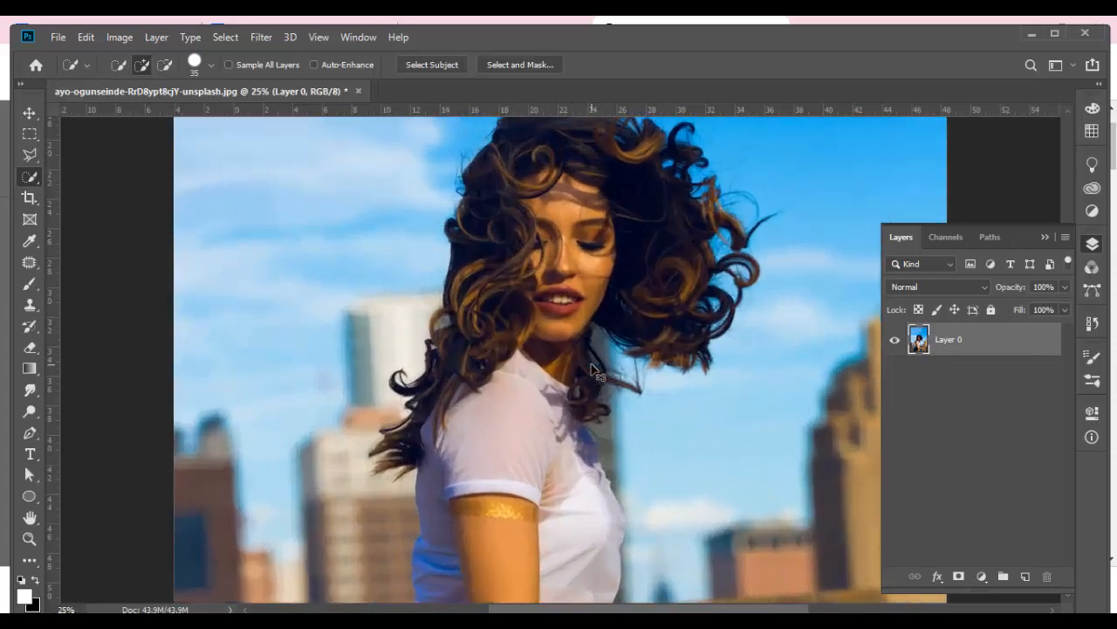
drag(639, 203, 490, 325)
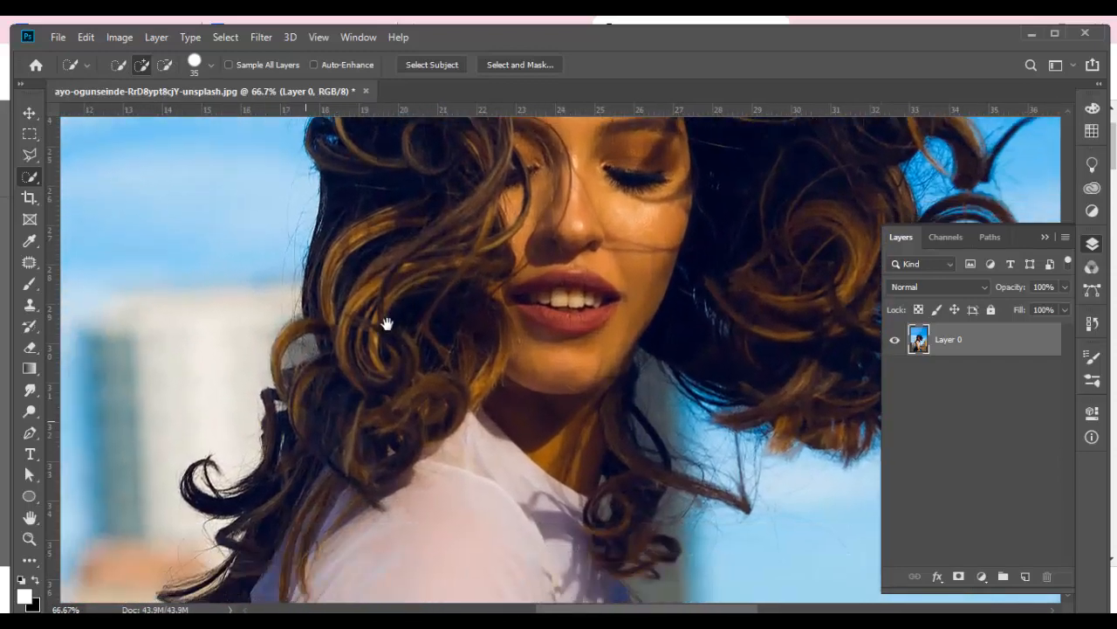
click(29, 155)
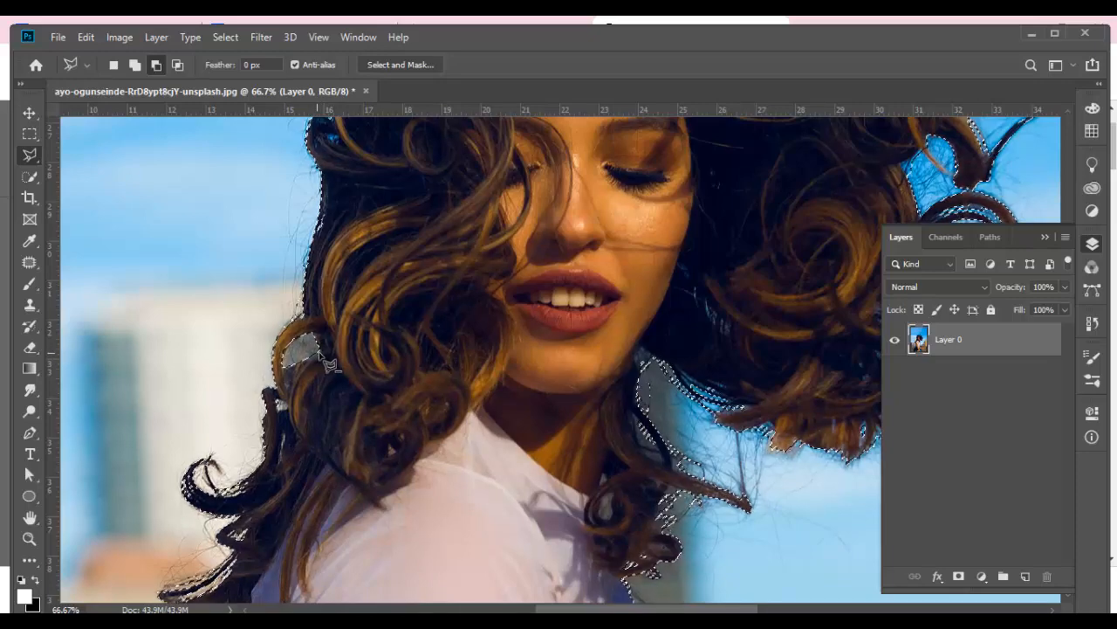
click(649, 393)
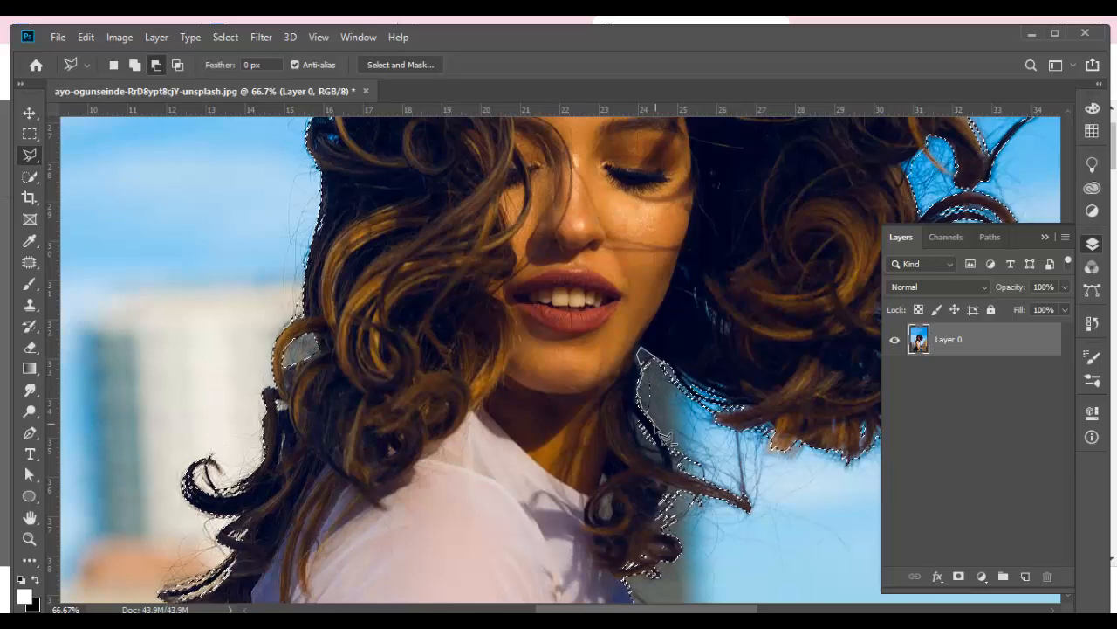
click(659, 426)
click(664, 406)
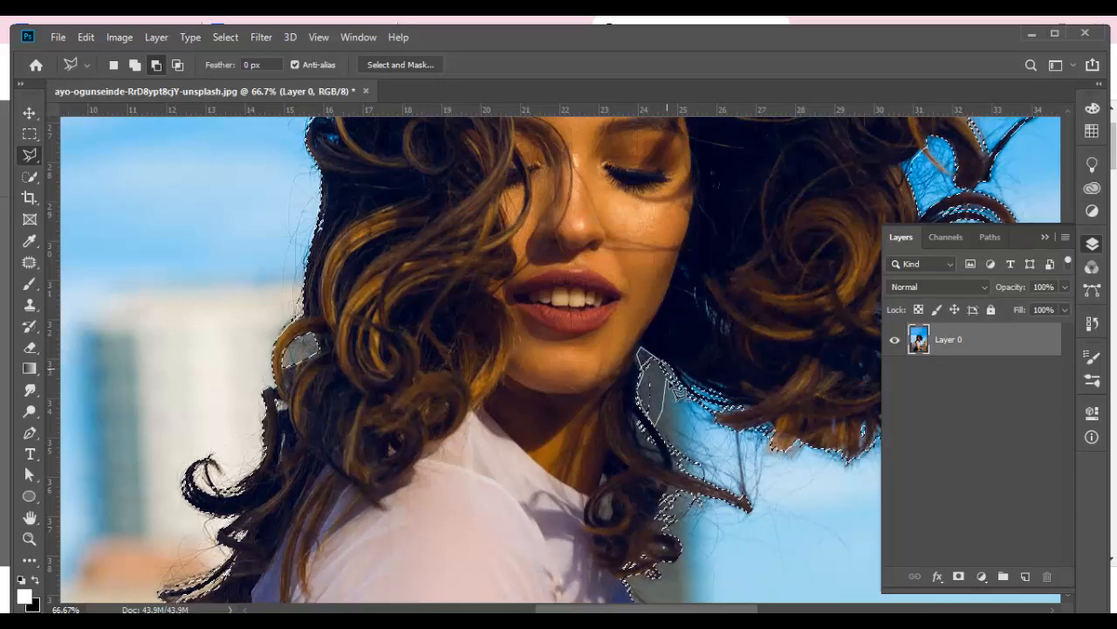
click(661, 361)
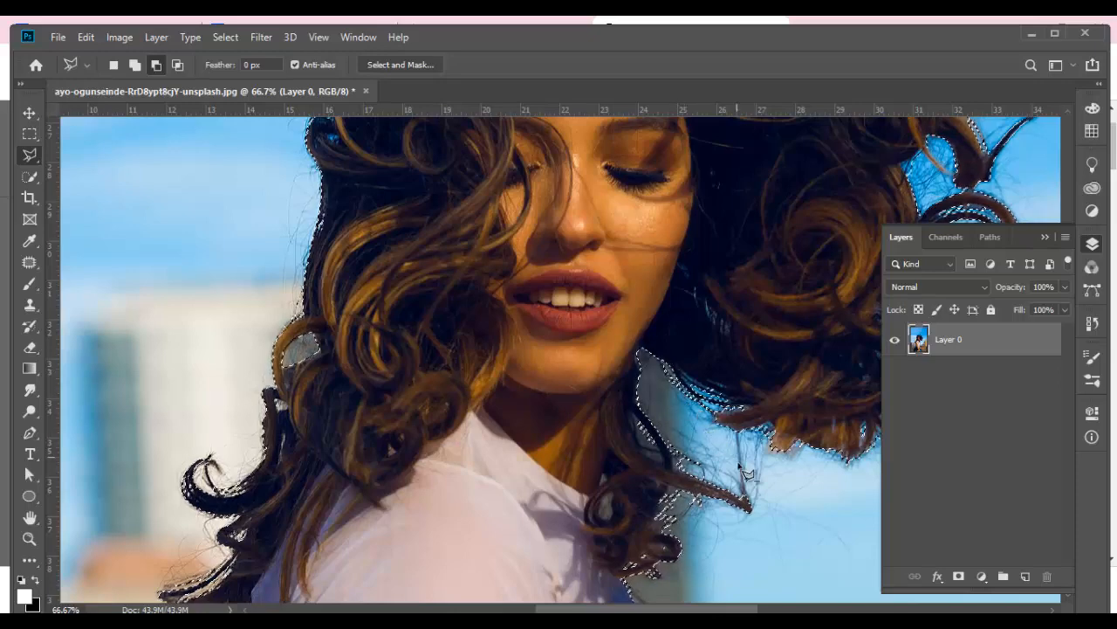
click(658, 518)
- Copy the selected woman to a new layer, hide Layer 0 and check the cut-out hair edges against transparency
key(ctrl+0)
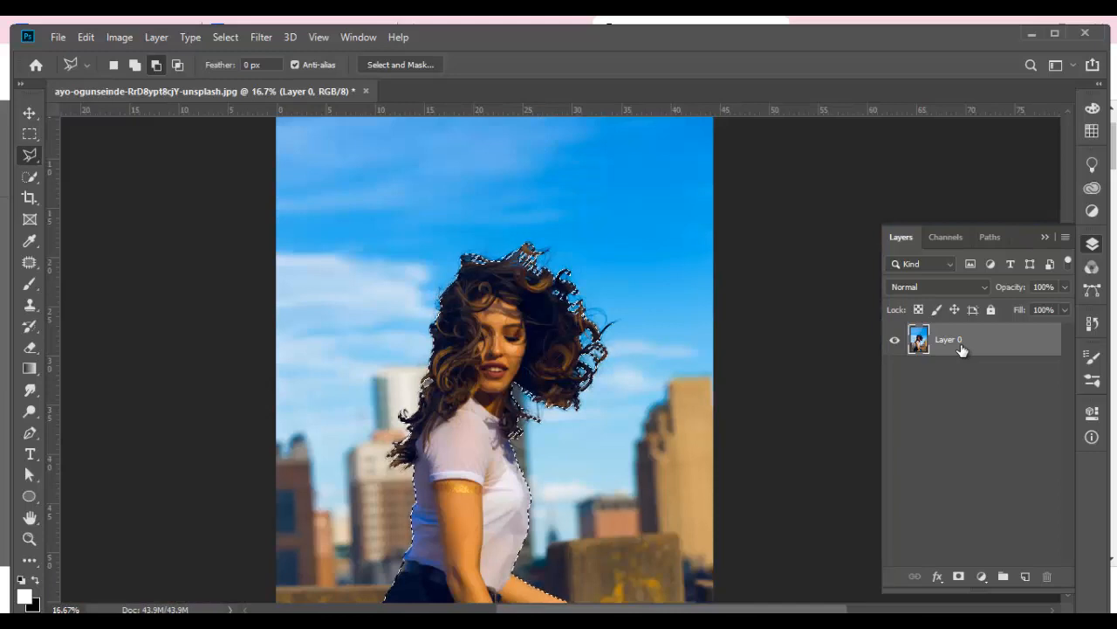
key(ctrl+j)
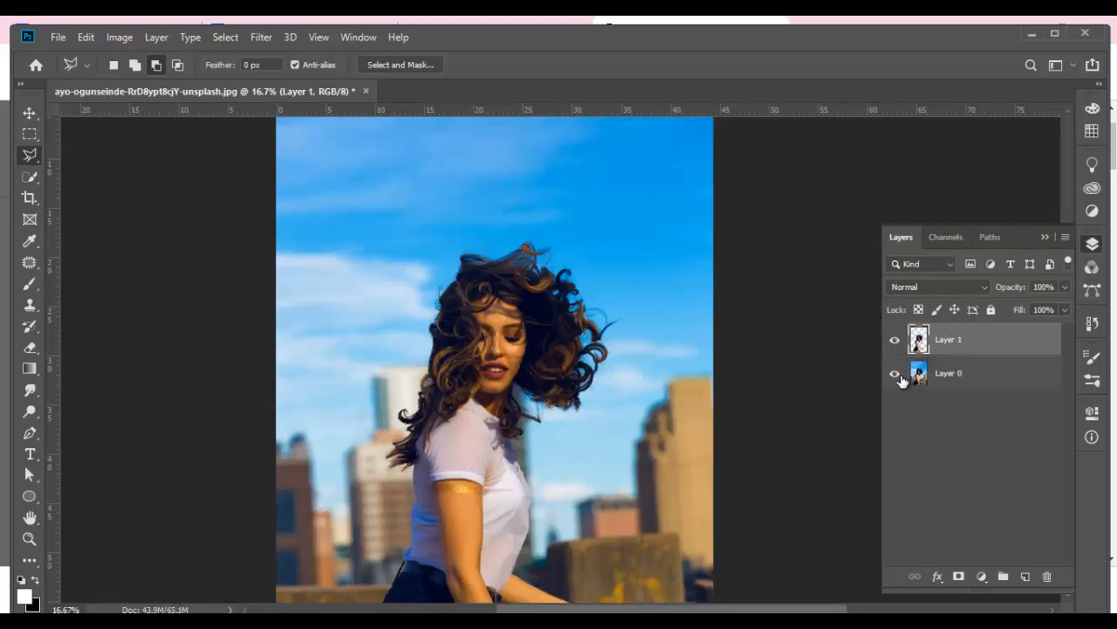
key(ctrl+plus)
key(ctrl+plus)
key(ctrl+minus)
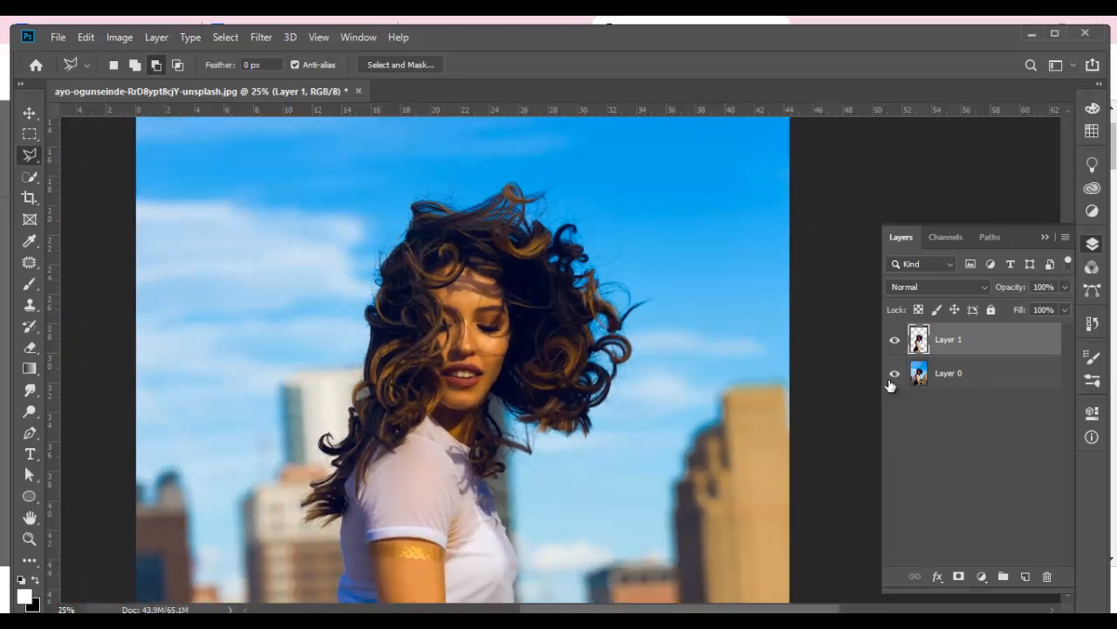
key(ctrl+minus)
click(895, 373)
key(ctrl+plus)
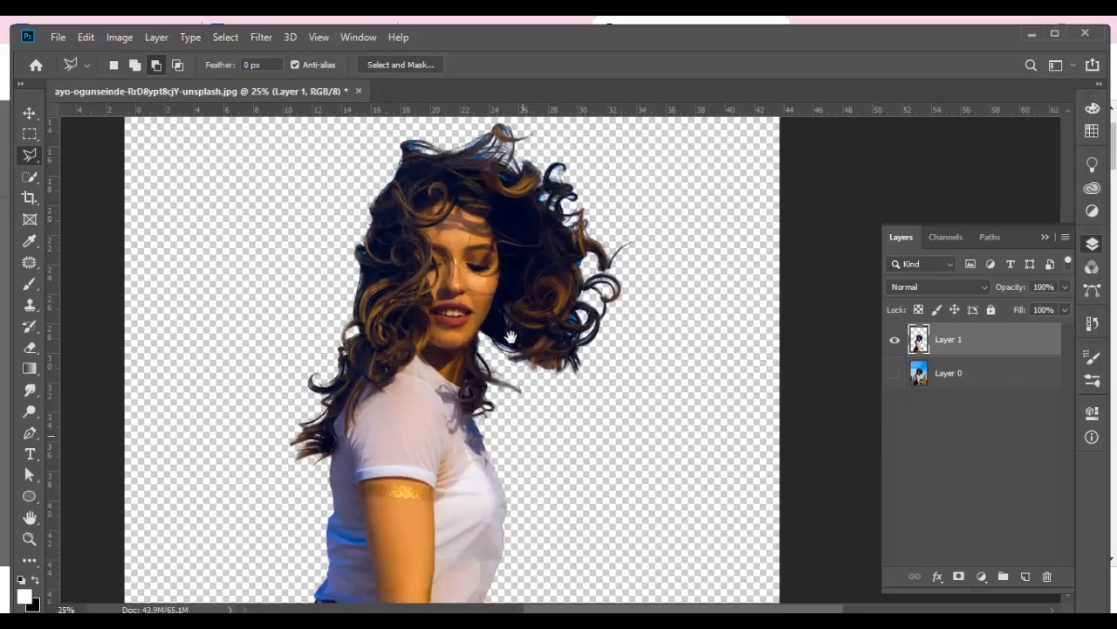
drag(511, 337, 528, 417)
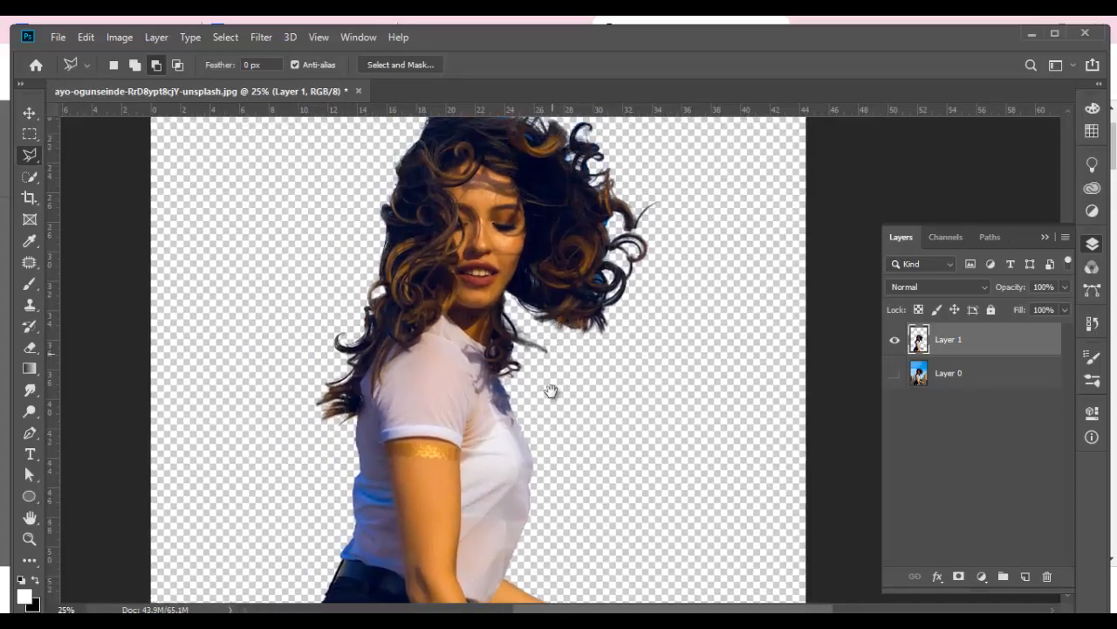
key(ctrl+plus)
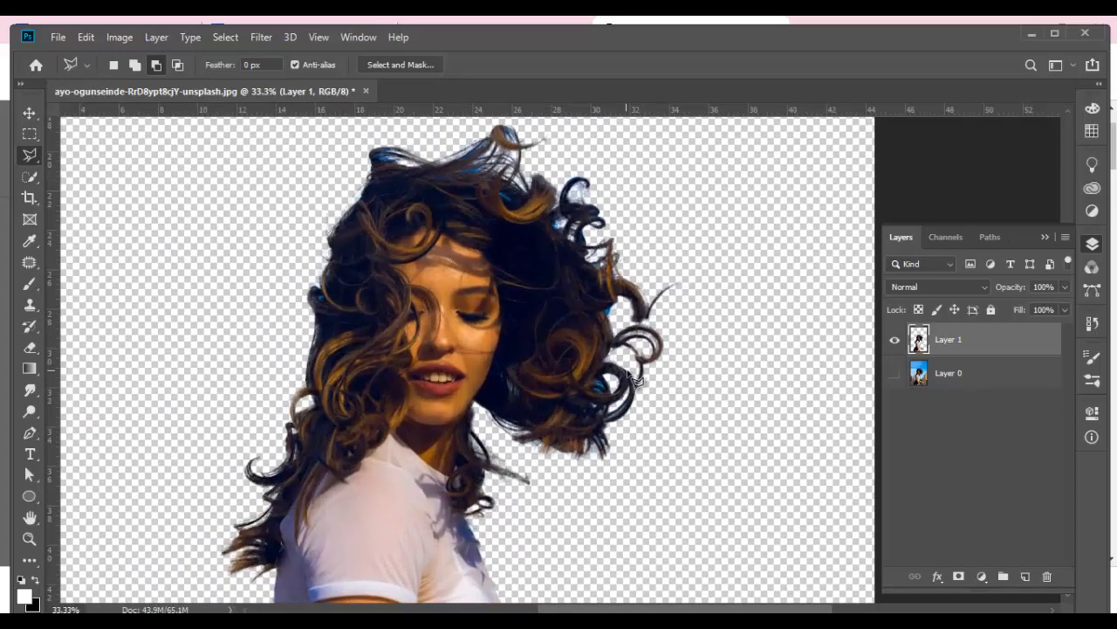
key(ctrl+minus)
click(981, 577)
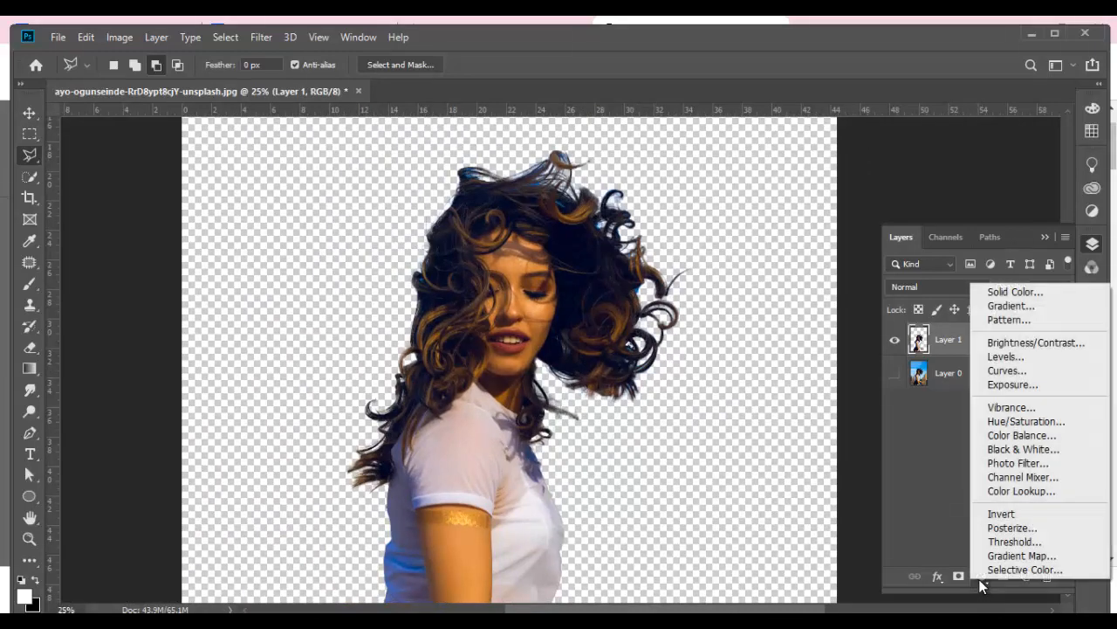
click(1026, 295)
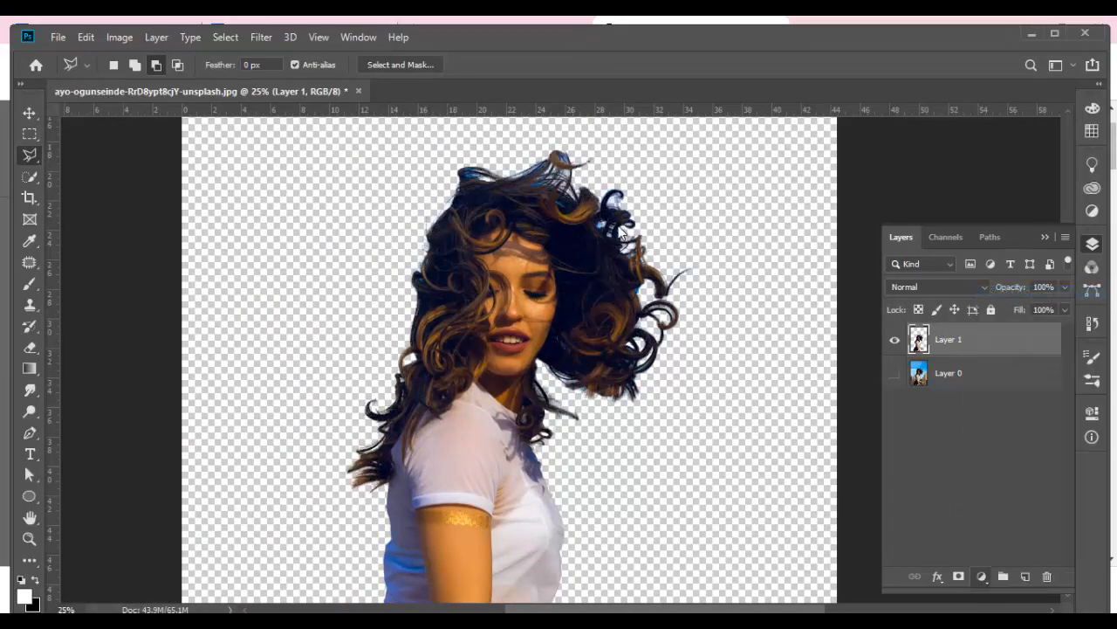
drag(971, 93, 699, 107)
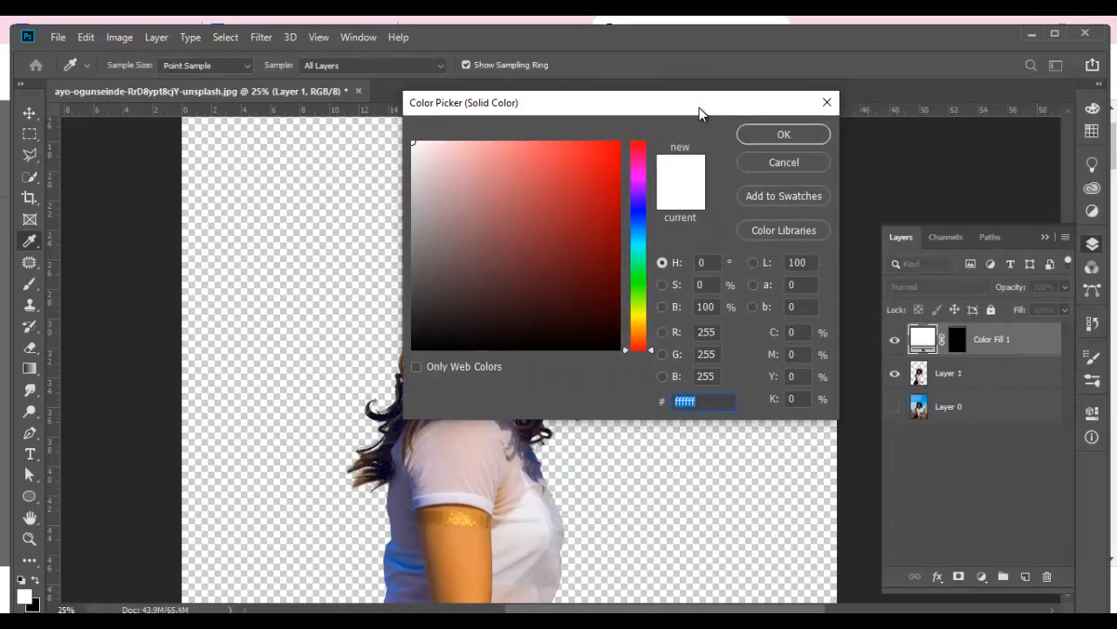
click(555, 157)
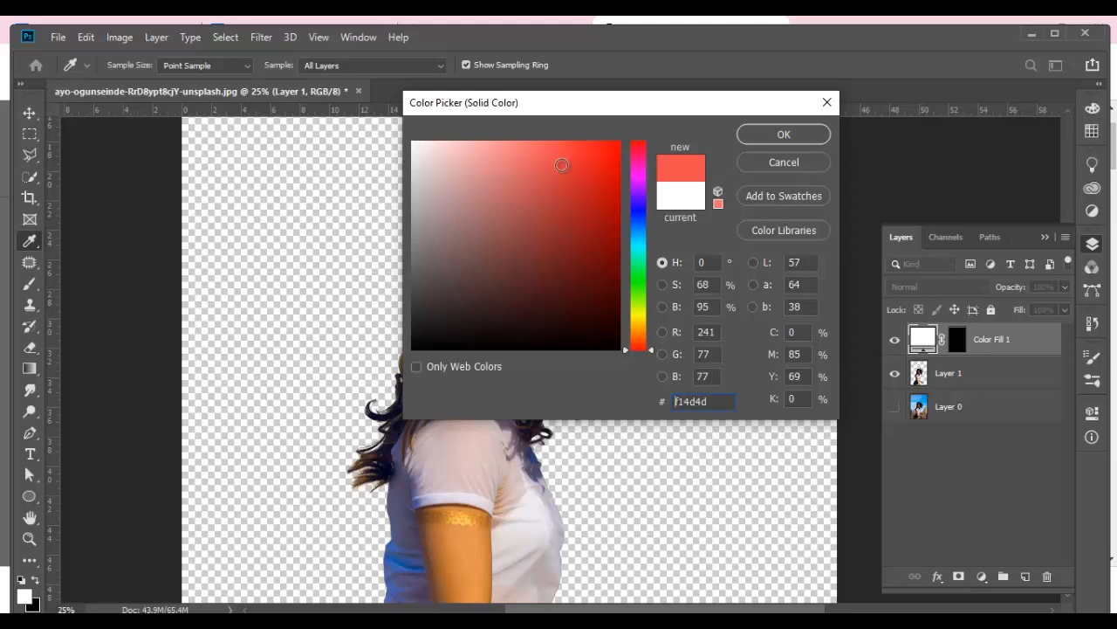
click(783, 162)
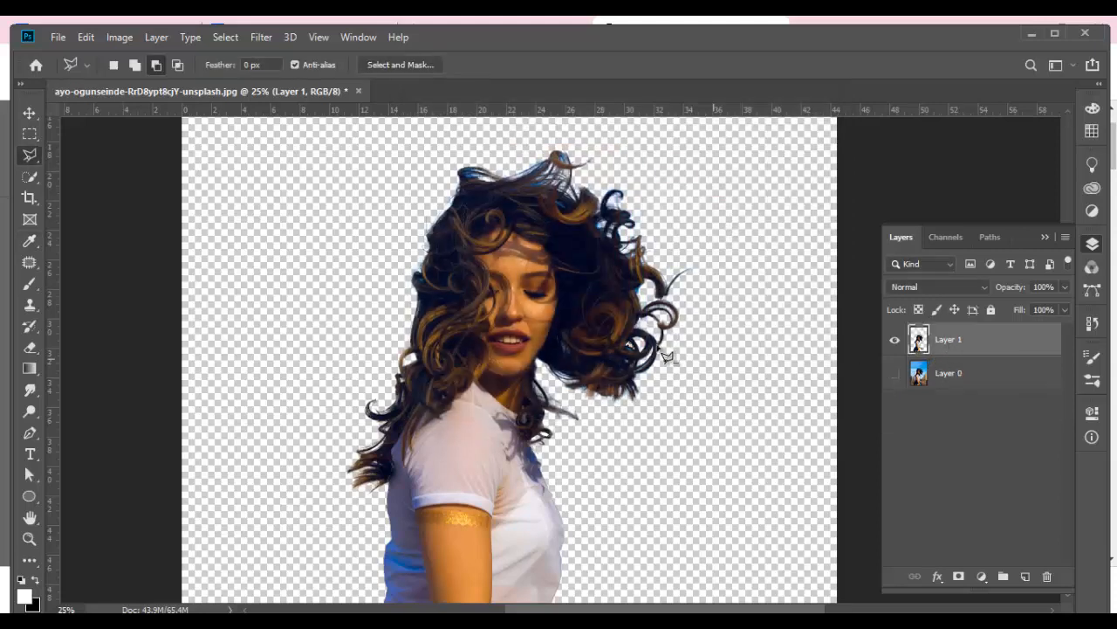
- Add a light blue (#75d1fc) Solid Color fill layer and place it directly beneath the cut-out woman's layer
click(28, 112)
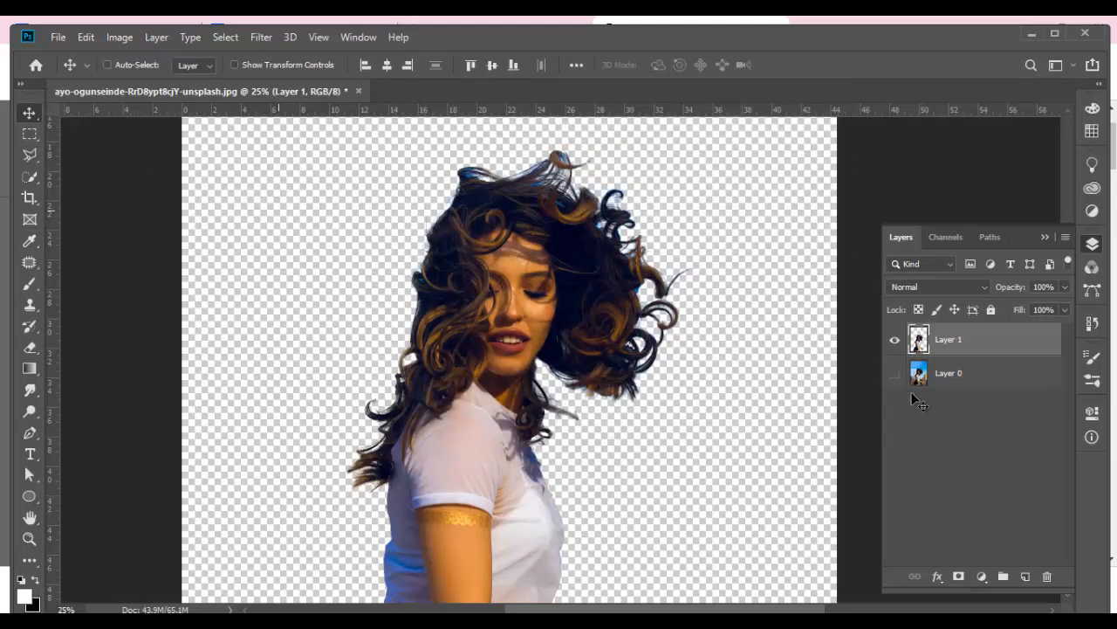
click(981, 576)
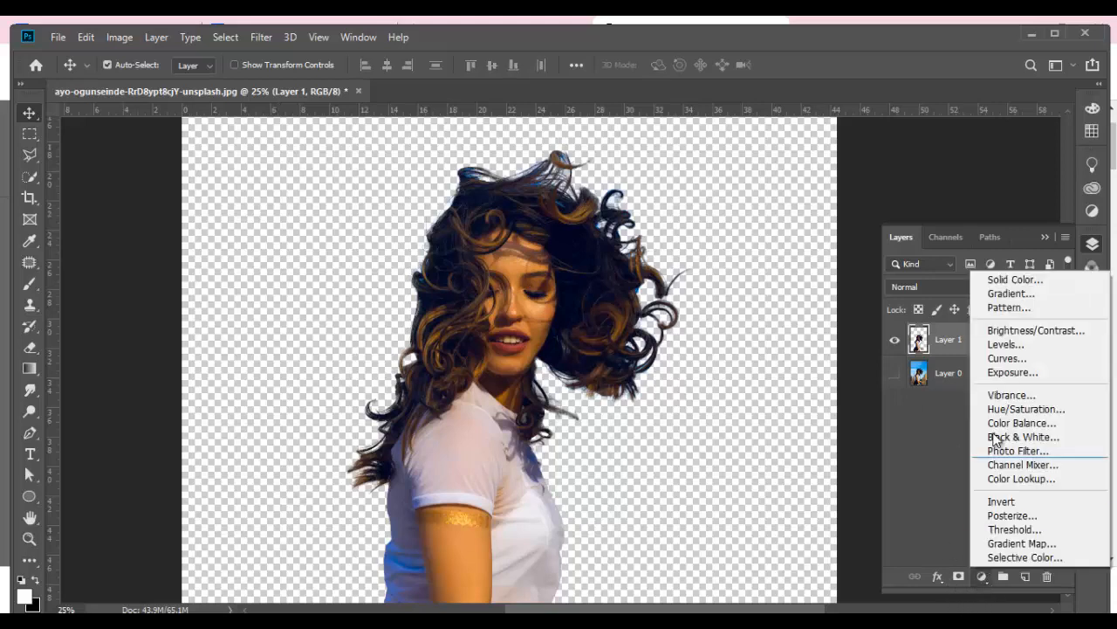
click(995, 281)
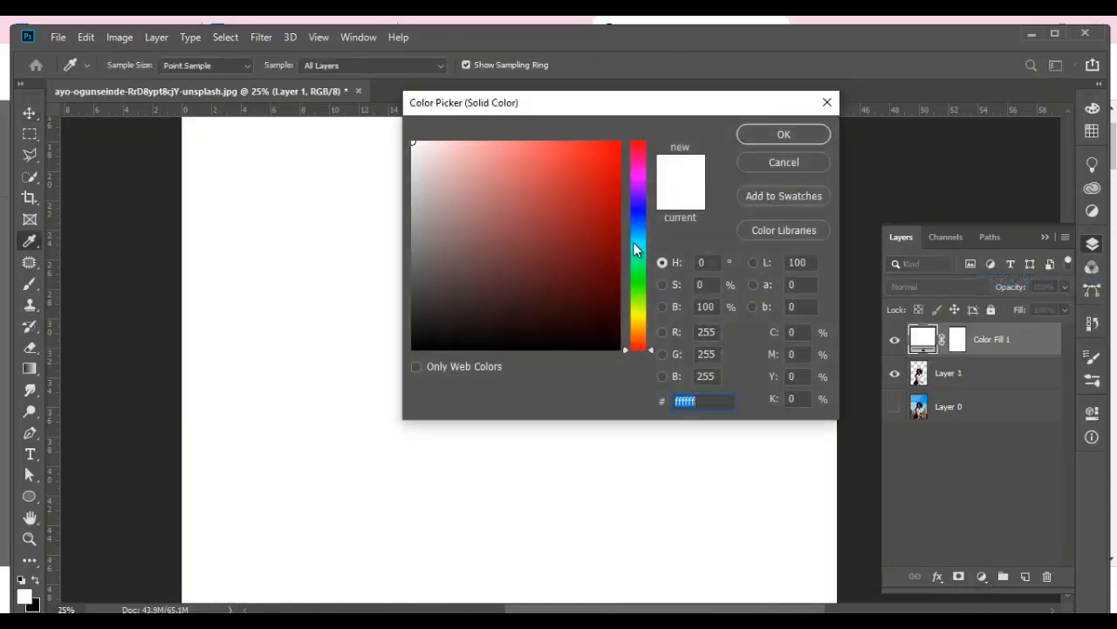
click(637, 234)
click(524, 143)
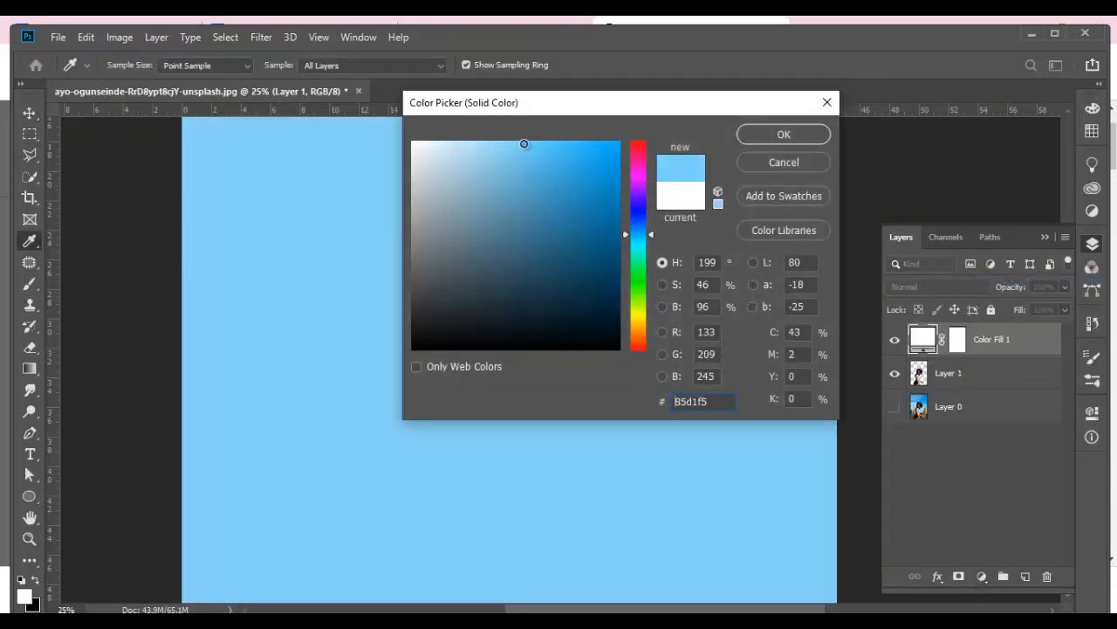
click(775, 140)
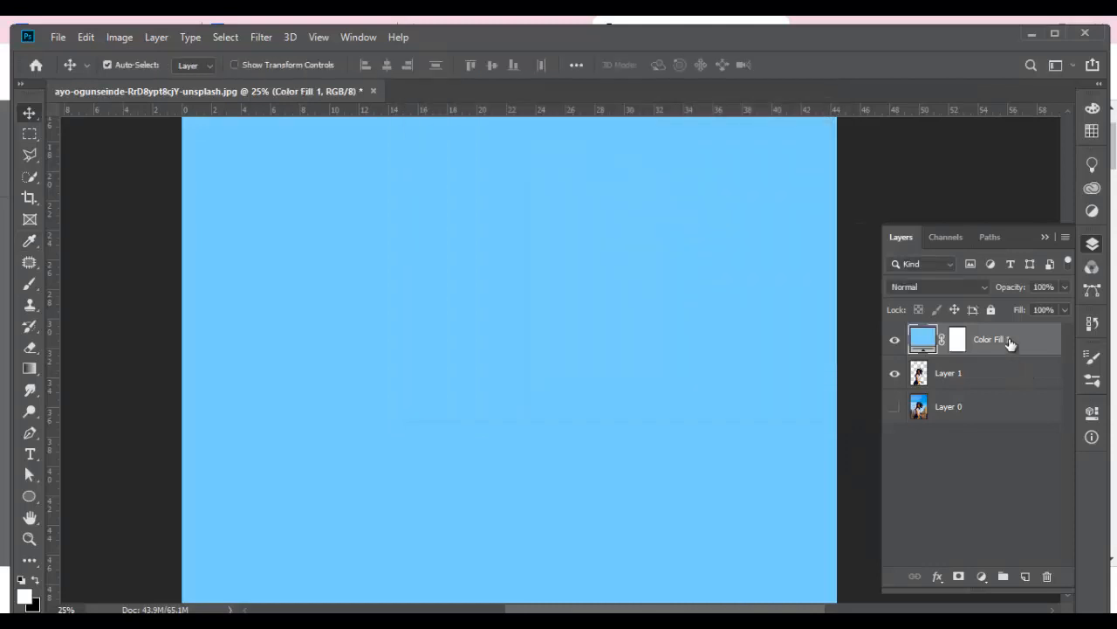
drag(1010, 342, 1004, 391)
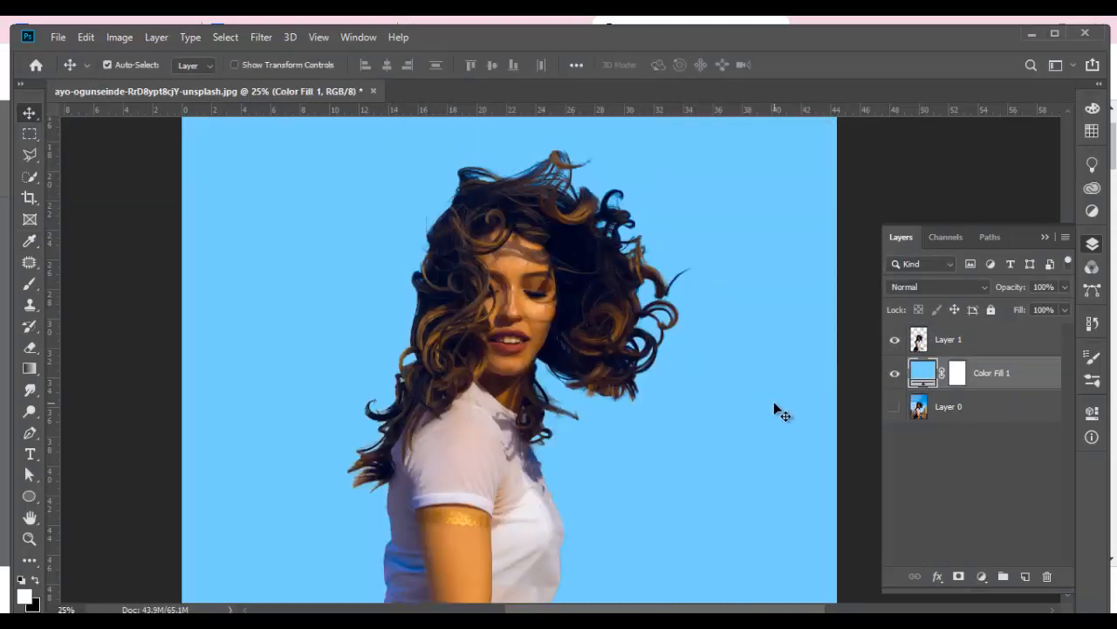
key(ctrl+minus)
key(ctrl+minus)
drag(556, 505, 565, 459)
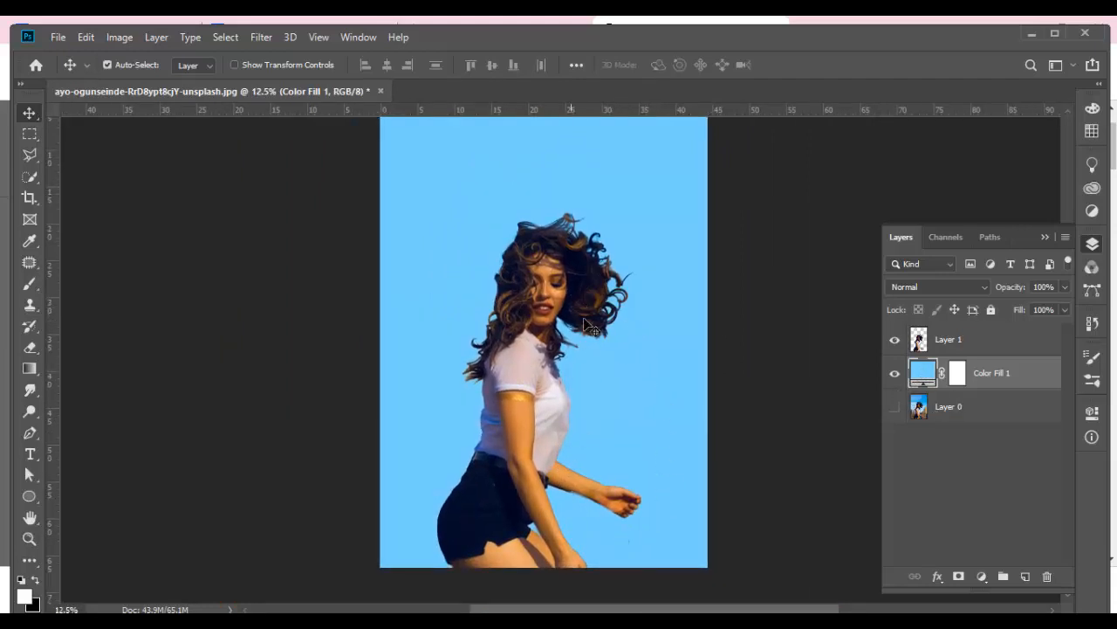
scroll(605, 330, up, 3)
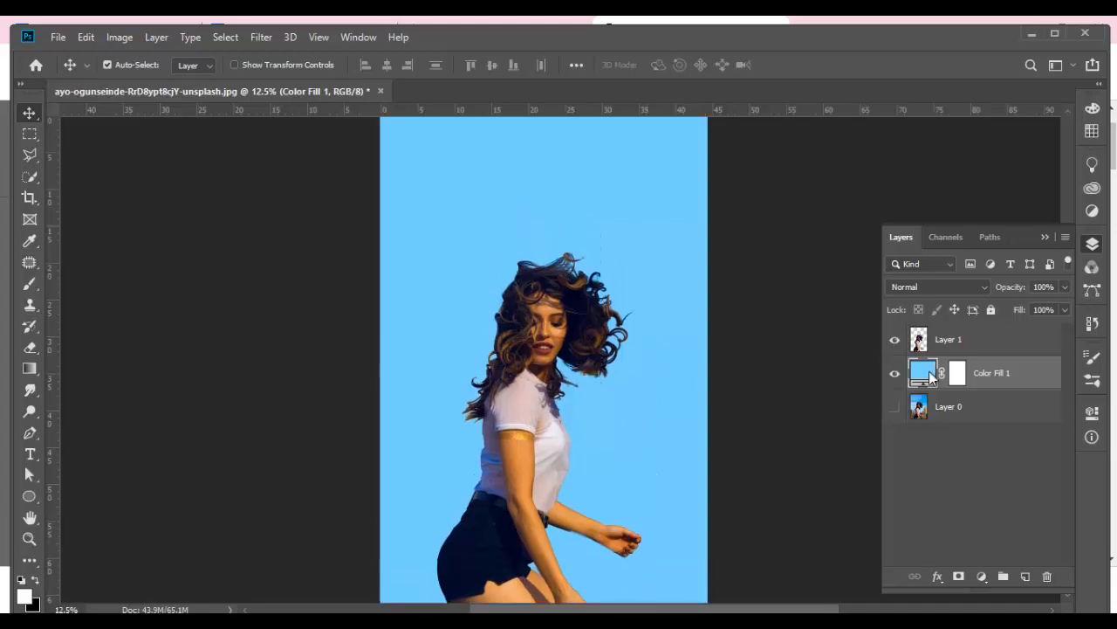
- Change the background fill layer's color to a darker blue, about #358bb3
double_click(925, 373)
drag(668, 114, 965, 144)
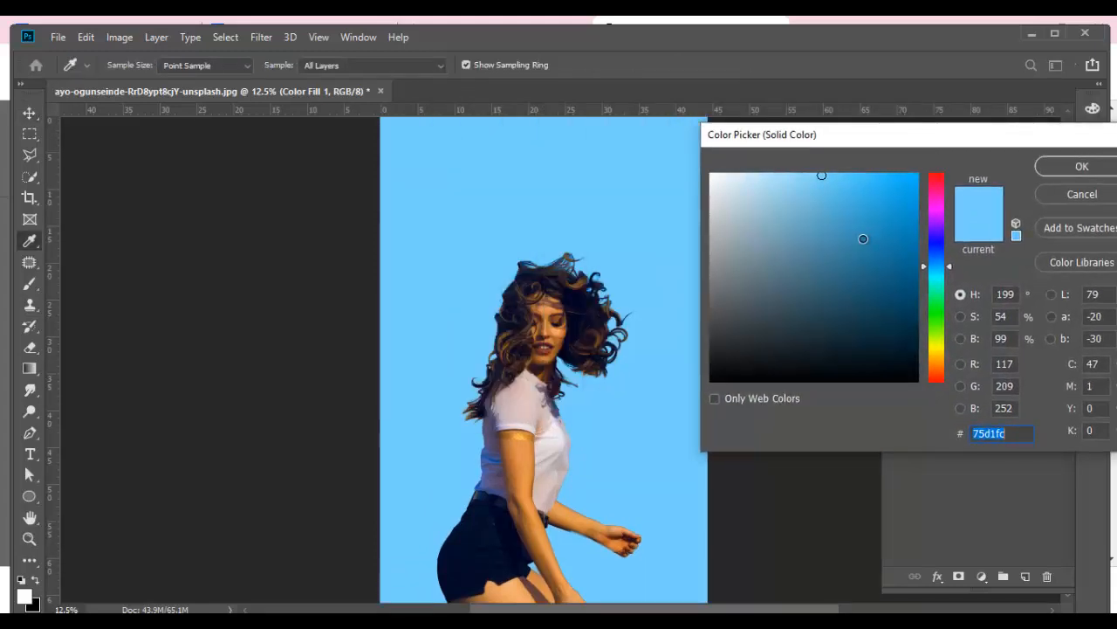
drag(864, 244, 855, 234)
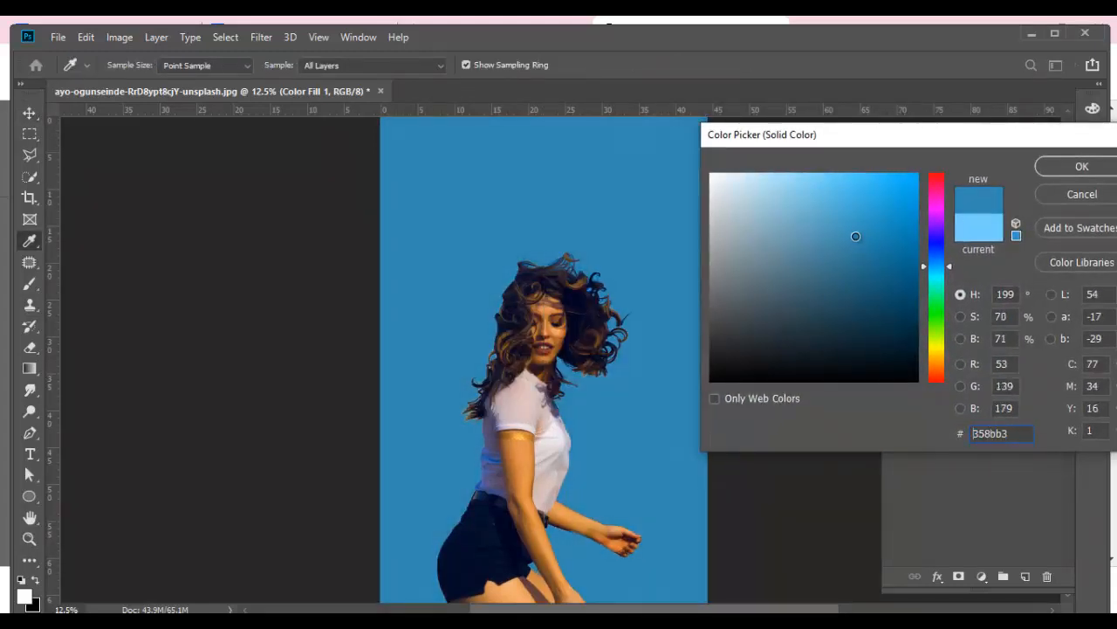
click(1057, 168)
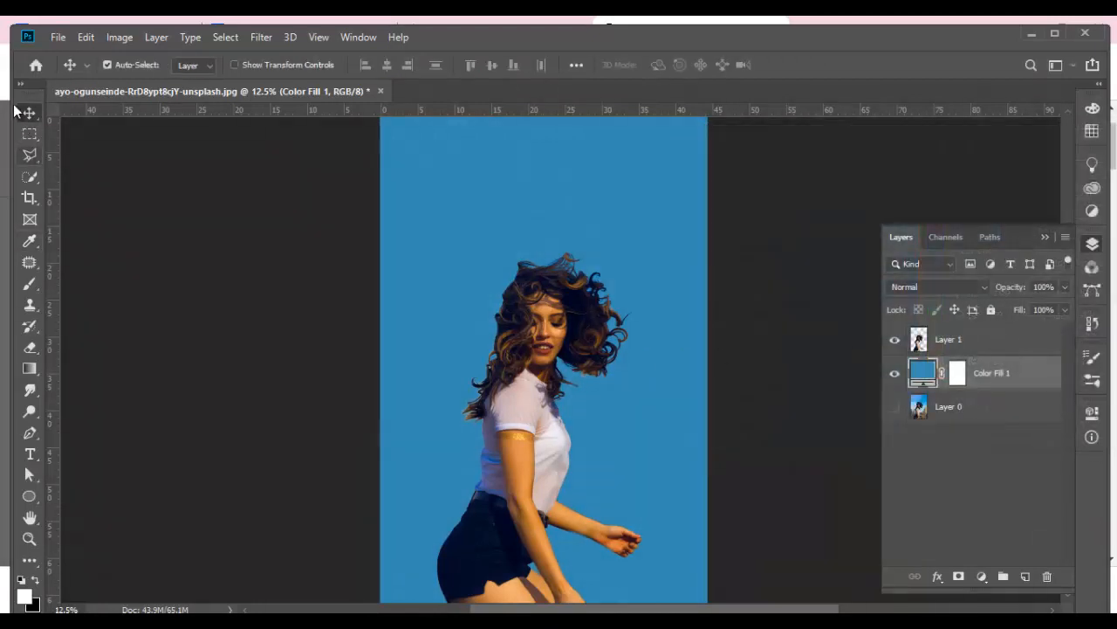
- Move the cut-out woman freely across the blue background, leaving her slightly right of her original position
drag(504, 423, 539, 454)
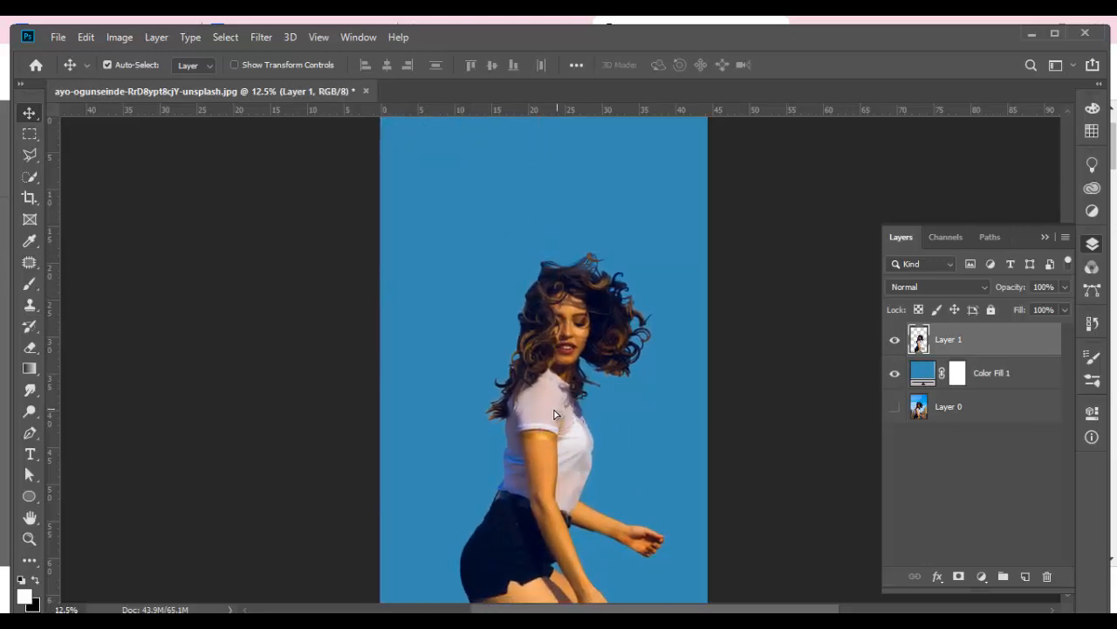
drag(554, 414, 532, 390)
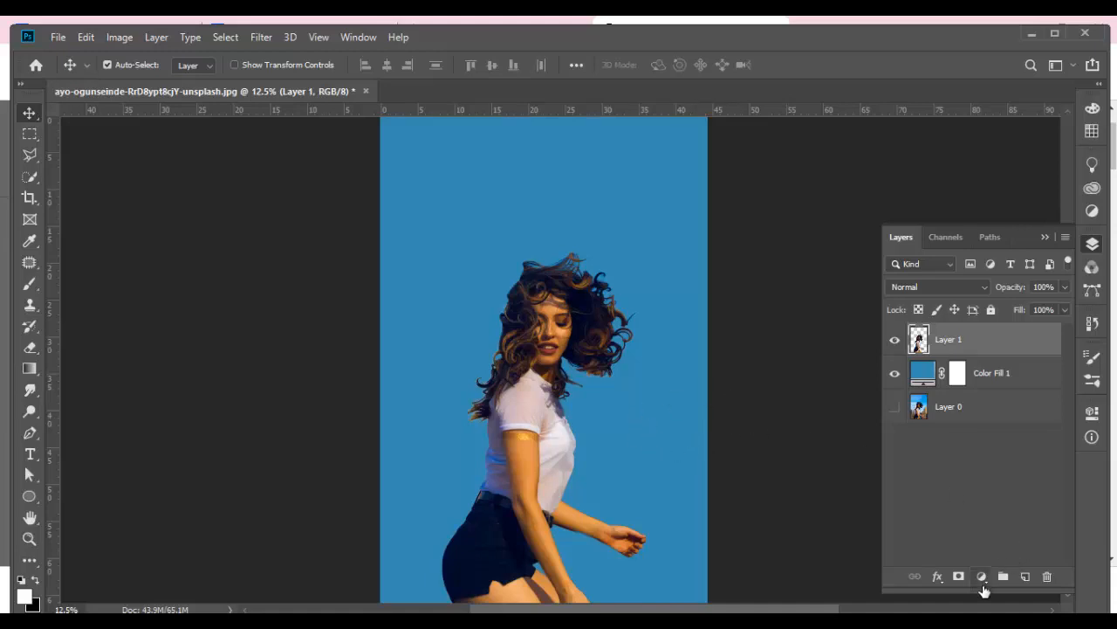
click(983, 590)
click(943, 531)
click(982, 577)
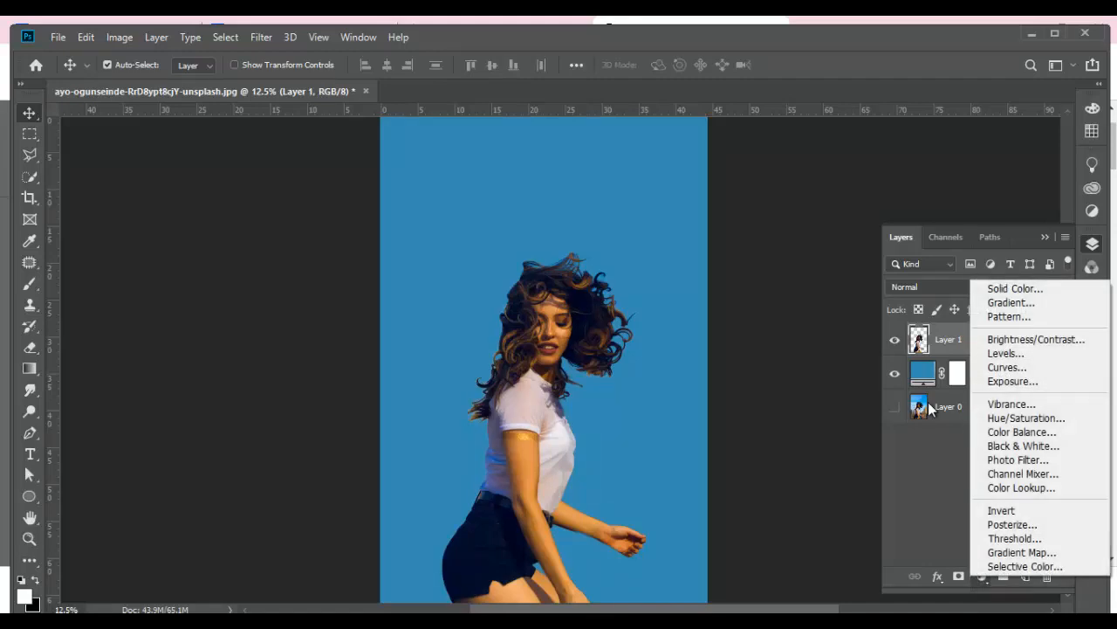
click(954, 490)
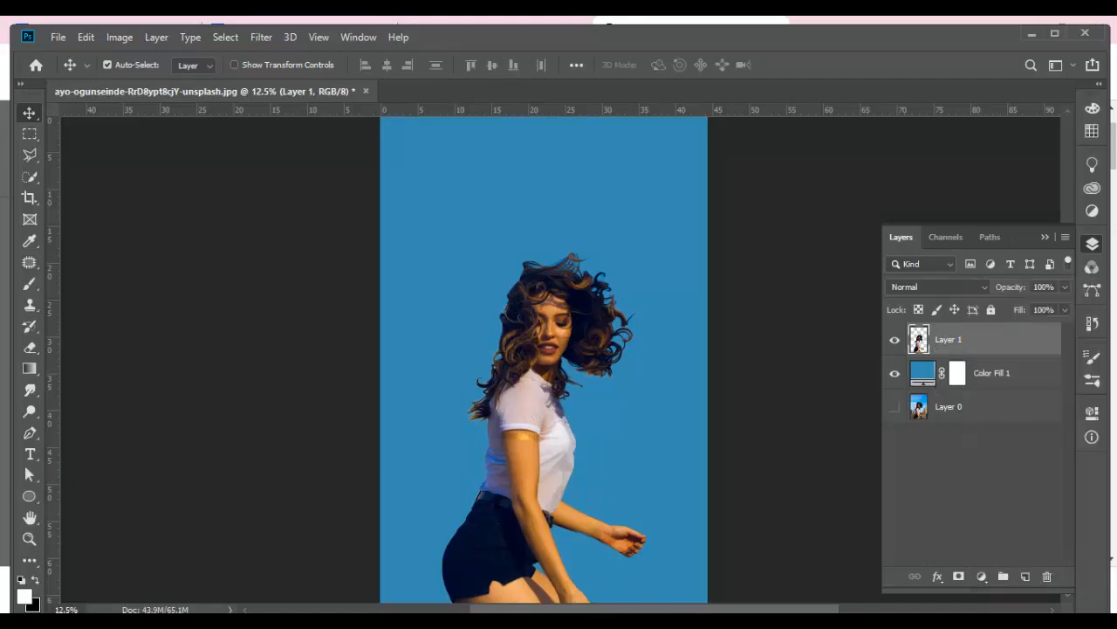